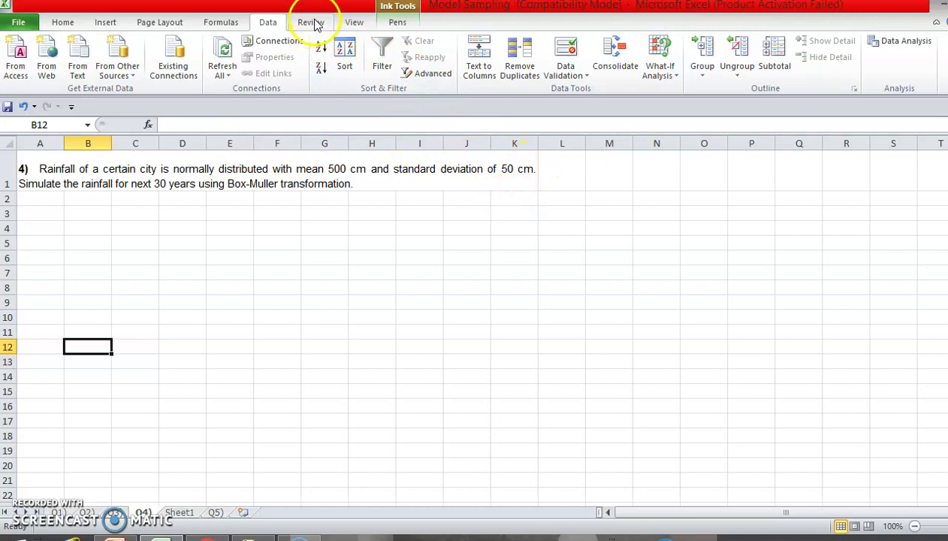
# Start inking with a thin black pen and handwrite "X : Rainfall of a certain city" beside the problem, around L3:R4.
pyautogui.click(311, 22)
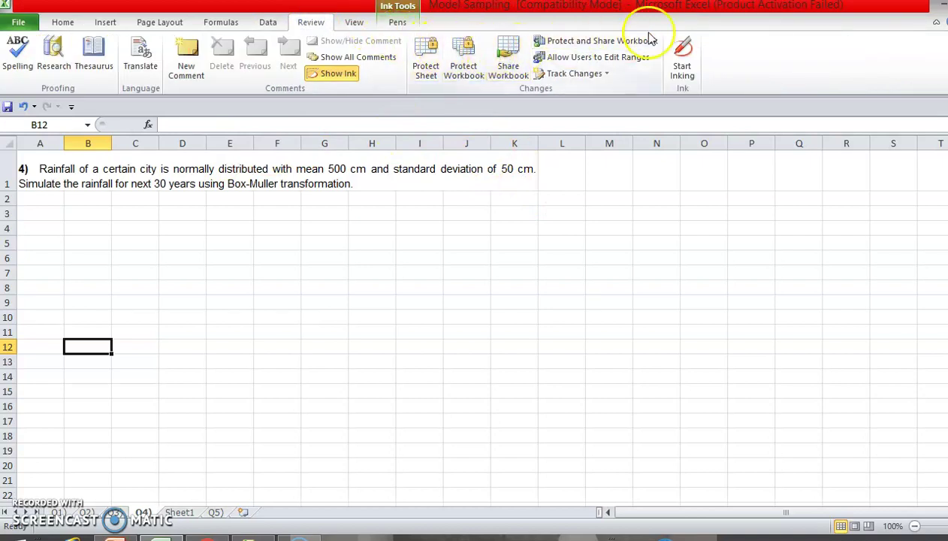
pyautogui.click(689, 53)
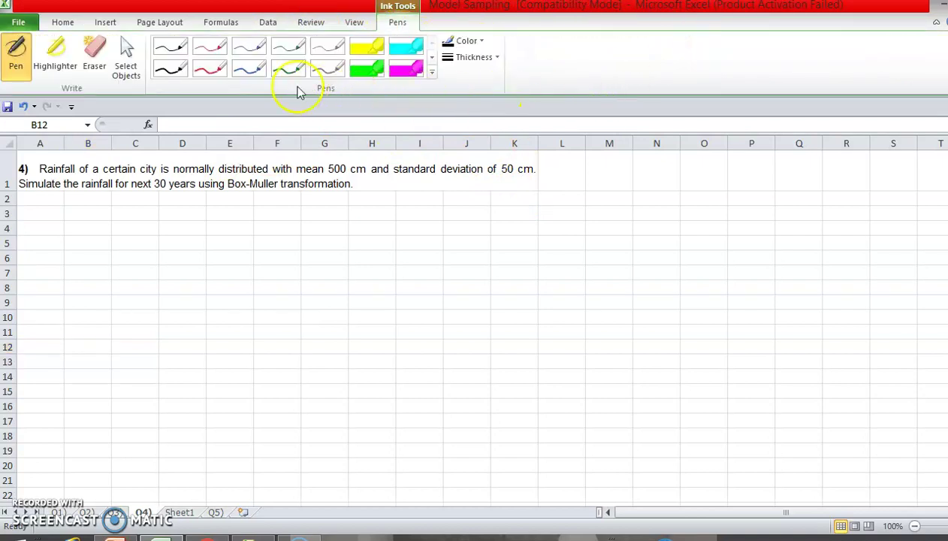
pyautogui.click(169, 52)
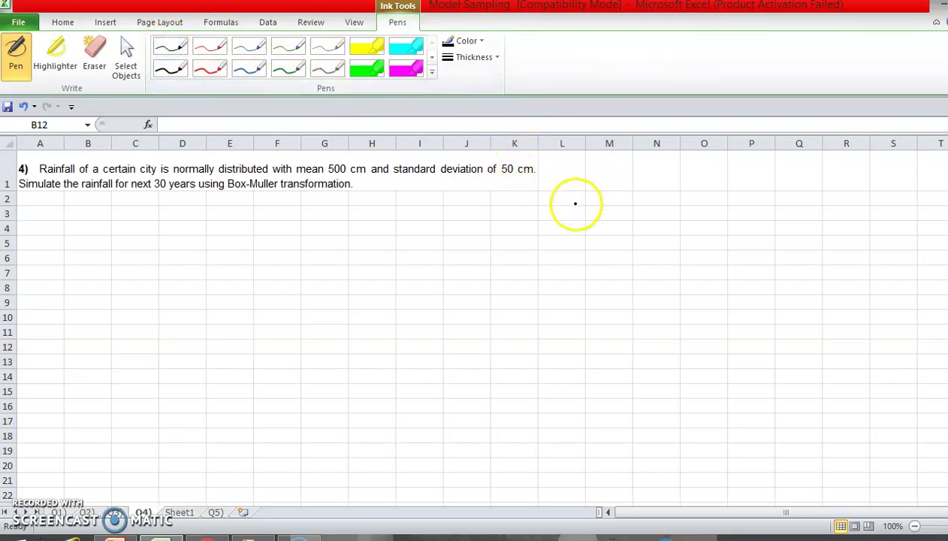
pyautogui.moveTo(557, 210); pyautogui.dragTo(552, 225)
pyautogui.click(577, 210)
pyautogui.click(595, 211)
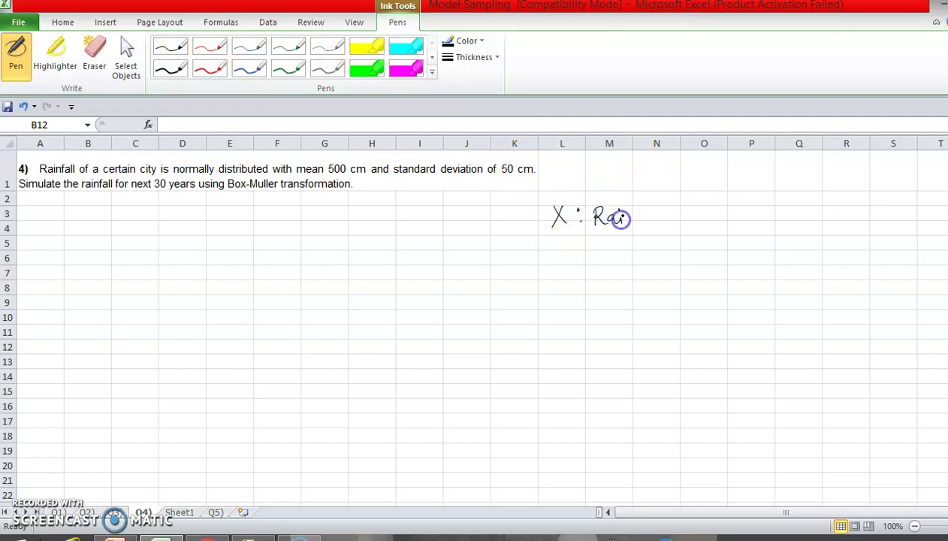
pyautogui.moveTo(640, 224)
pyautogui.mouseDown()
pyautogui.moveTo(657, 212)
pyautogui.moveTo(665, 220)
pyautogui.moveTo(853, 223)
pyautogui.mouseUp()
pyautogui.moveTo(860, 214); pyautogui.dragTo(864, 241)
# Handwrite the distribution "X → N(μ = 500, σ² = 50²)" beneath the variable definition.
pyautogui.moveTo(552, 246); pyautogui.dragTo(563, 264)
pyautogui.moveTo(562, 247)
pyautogui.mouseDown()
pyautogui.moveTo(549, 268)
pyautogui.moveTo(603, 258)
pyautogui.moveTo(651, 268)
pyautogui.moveTo(693, 257)
pyautogui.mouseUp()
pyautogui.click(661, 262)
pyautogui.moveTo(680, 264); pyautogui.dragTo(709, 268)
pyautogui.moveTo(719, 259)
pyautogui.mouseDown()
pyautogui.moveTo(743, 262)
pyautogui.moveTo(751, 275)
pyautogui.mouseUp()
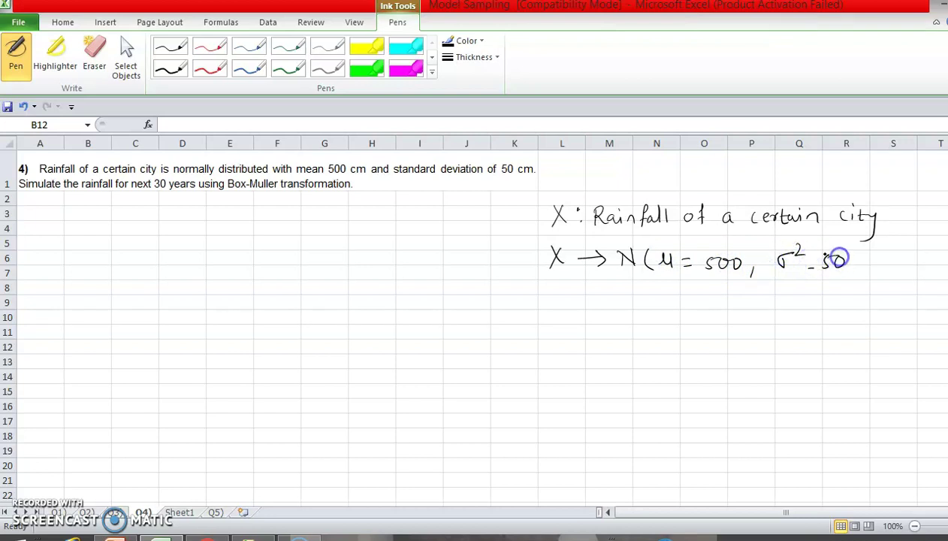
pyautogui.moveTo(807, 262)
pyautogui.mouseDown()
pyautogui.moveTo(861, 256)
pyautogui.moveTo(863, 274)
pyautogui.mouseUp()
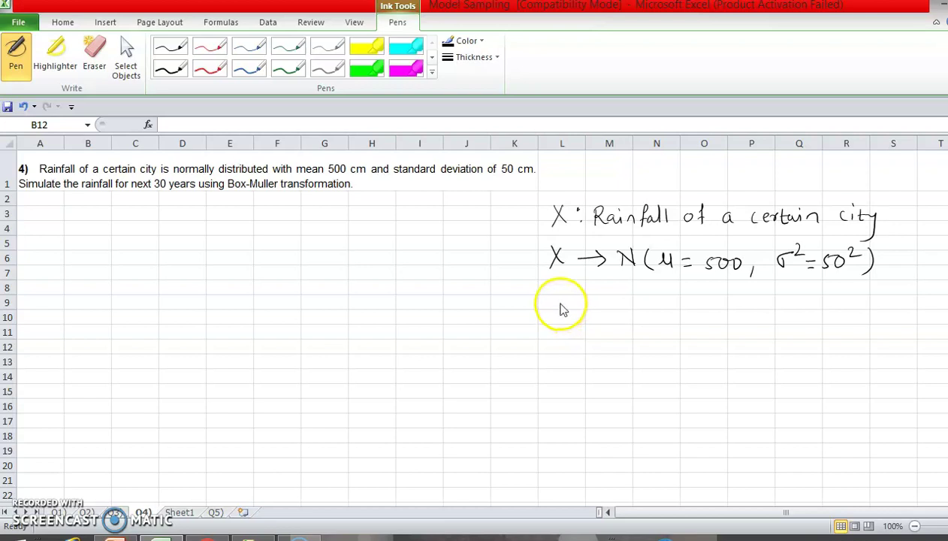
# Handwrite the standardization "Z = (X − μ)/σ = (X − 500)/50 → N(0,1)" below the distribution line.
pyautogui.moveTo(557, 307); pyautogui.dragTo(556, 318)
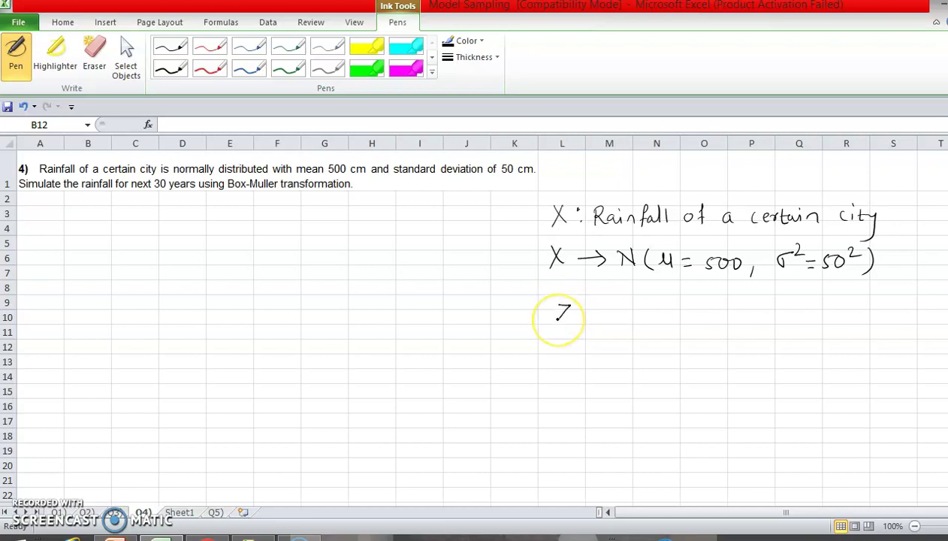
pyautogui.moveTo(584, 315); pyautogui.dragTo(595, 315)
pyautogui.moveTo(585, 322); pyautogui.dragTo(633, 315)
pyautogui.moveTo(633, 299)
pyautogui.mouseDown()
pyautogui.moveTo(621, 314)
pyautogui.moveTo(675, 320)
pyautogui.mouseUp()
pyautogui.moveTo(612, 324)
pyautogui.mouseDown()
pyautogui.moveTo(676, 323)
pyautogui.moveTo(662, 330)
pyautogui.moveTo(712, 319)
pyautogui.mouseUp()
pyautogui.moveTo(700, 326); pyautogui.dragTo(713, 325)
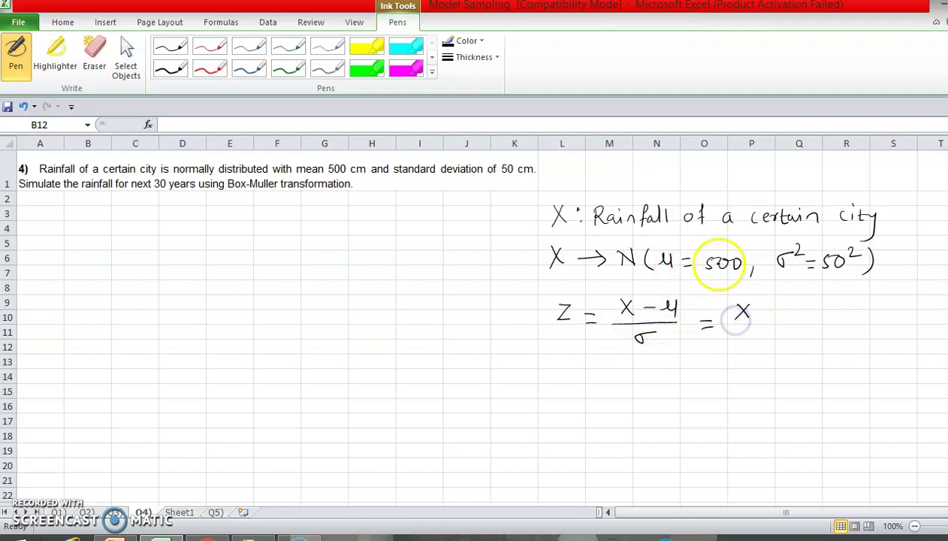
pyautogui.click(762, 308)
pyautogui.moveTo(760, 310); pyautogui.dragTo(810, 304)
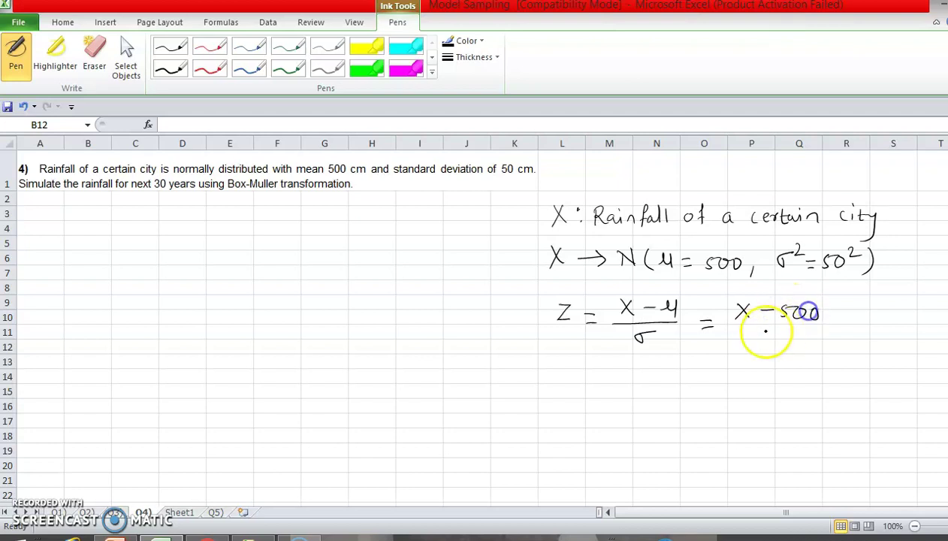
pyautogui.moveTo(736, 327); pyautogui.dragTo(818, 327)
pyautogui.moveTo(764, 345); pyautogui.dragTo(785, 339)
pyautogui.moveTo(837, 324)
pyautogui.mouseDown()
pyautogui.moveTo(867, 317)
pyautogui.moveTo(930, 332)
pyautogui.mouseUp()
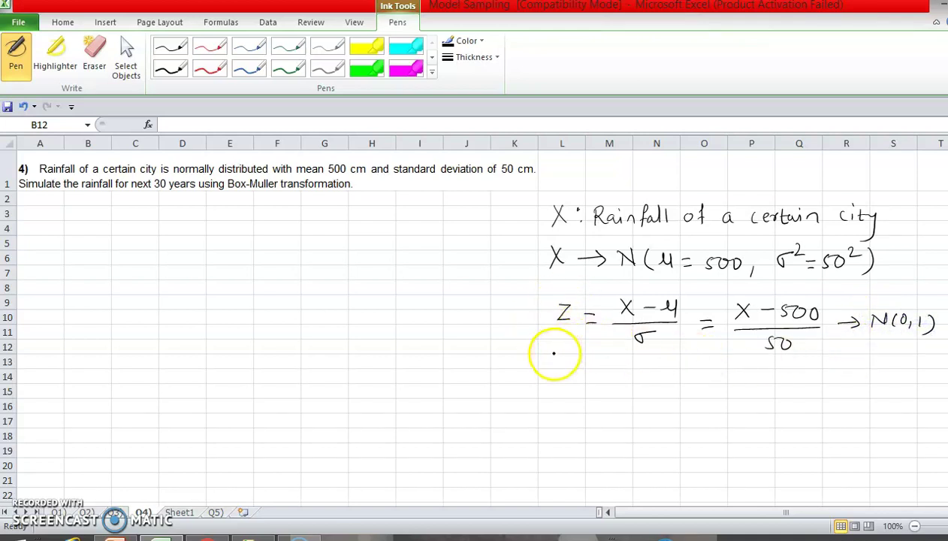
# Handwrite the Box-Muller formula "Z = (−2 * ln(U₁))^(1/2) * sin(2 * π * U₂)" below the standardization.
pyautogui.moveTo(549, 372)
pyautogui.mouseDown()
pyautogui.moveTo(562, 385)
pyautogui.moveTo(578, 379)
pyautogui.moveTo(601, 390)
pyautogui.moveTo(688, 389)
pyautogui.moveTo(720, 376)
pyautogui.mouseUp()
pyautogui.moveTo(727, 376)
pyautogui.mouseDown()
pyautogui.moveTo(727, 390)
pyautogui.moveTo(746, 392)
pyautogui.mouseUp()
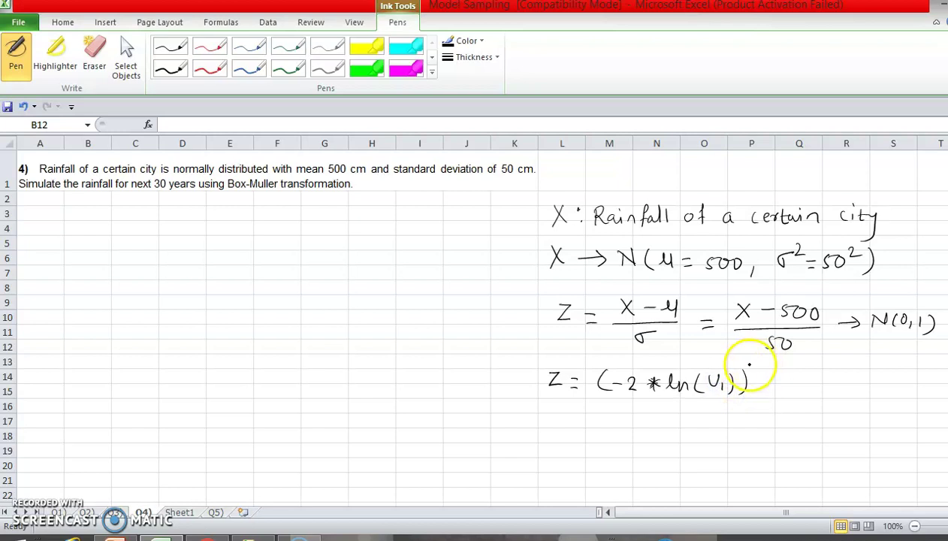
pyautogui.moveTo(752, 358)
pyautogui.mouseDown()
pyautogui.moveTo(774, 388)
pyautogui.moveTo(842, 379)
pyautogui.moveTo(938, 396)
pyautogui.mouseUp()
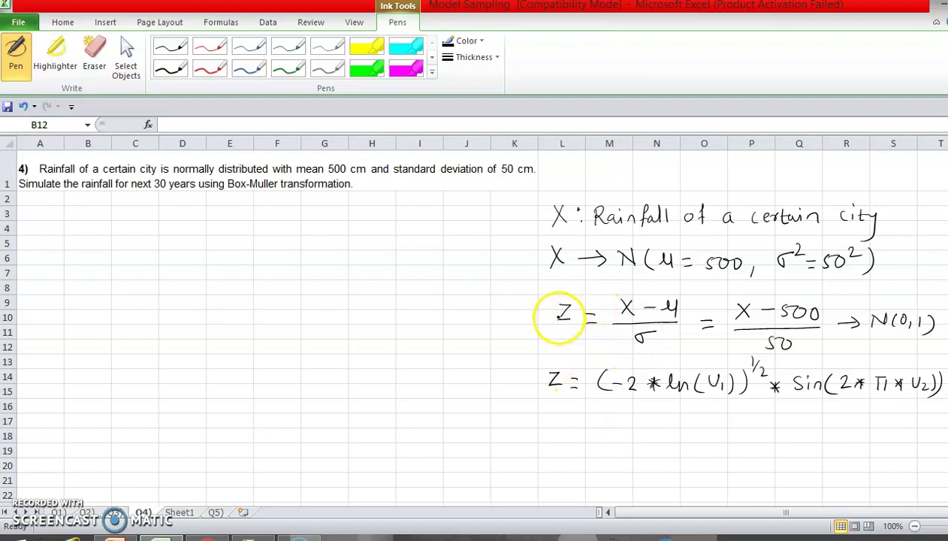
# Draw an arrow from the first Z to "X = Zσ + μ = (Z * 50) + 500" and another from X to "N(μ = 500, σ² = 50²)".
pyautogui.moveTo(557, 315)
pyautogui.mouseDown()
pyautogui.moveTo(518, 364)
pyautogui.moveTo(562, 441)
pyautogui.moveTo(681, 428)
pyautogui.moveTo(749, 436)
pyautogui.mouseUp()
pyautogui.moveTo(769, 426); pyautogui.dragTo(816, 441)
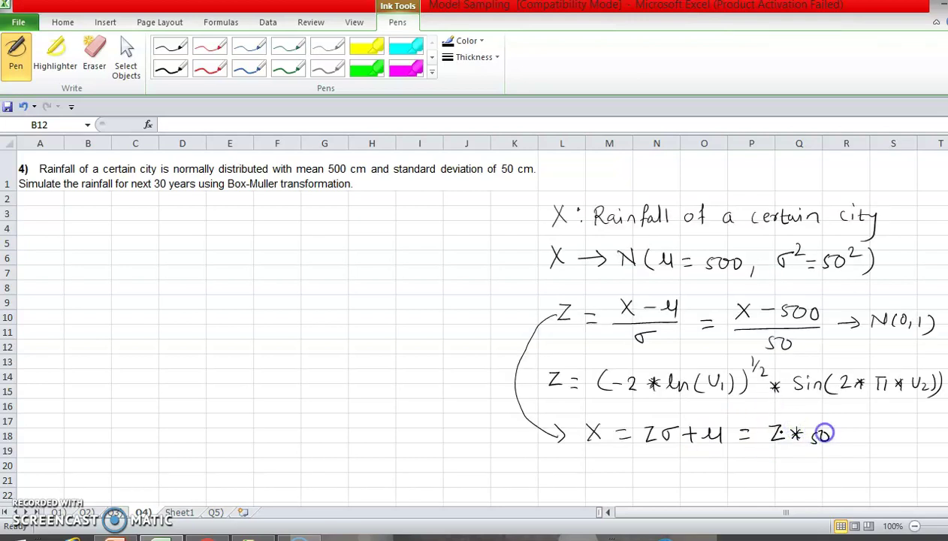
pyautogui.moveTo(770, 420); pyautogui.dragTo(766, 446)
pyautogui.moveTo(834, 422)
pyautogui.mouseDown()
pyautogui.moveTo(838, 446)
pyautogui.moveTo(864, 434)
pyautogui.mouseUp()
pyautogui.click(851, 433)
pyautogui.moveTo(856, 425)
pyautogui.mouseDown()
pyautogui.moveTo(856, 443)
pyautogui.moveTo(872, 443)
pyautogui.mouseUp()
pyautogui.moveTo(895, 431)
pyautogui.mouseDown()
pyautogui.moveTo(890, 440)
pyautogui.moveTo(898, 433)
pyautogui.mouseUp()
pyautogui.moveTo(910, 430); pyautogui.dragTo(905, 440)
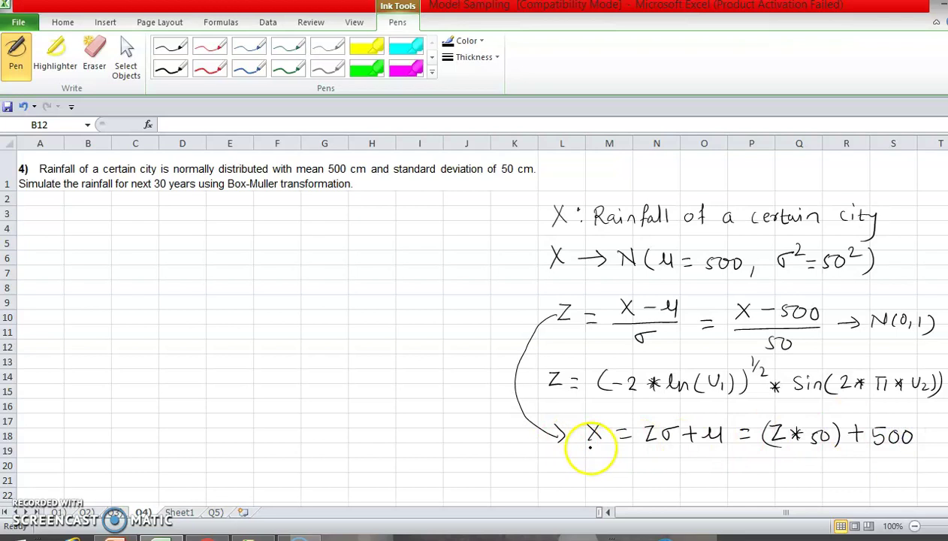
pyautogui.moveTo(593, 447)
pyautogui.mouseDown()
pyautogui.moveTo(613, 467)
pyautogui.moveTo(632, 459)
pyautogui.moveTo(670, 477)
pyautogui.moveTo(689, 467)
pyautogui.moveTo(762, 476)
pyautogui.moveTo(775, 467)
pyautogui.moveTo(811, 487)
pyautogui.moveTo(835, 462)
pyautogui.mouseUp()
pyautogui.moveTo(839, 464); pyautogui.dragTo(841, 488)
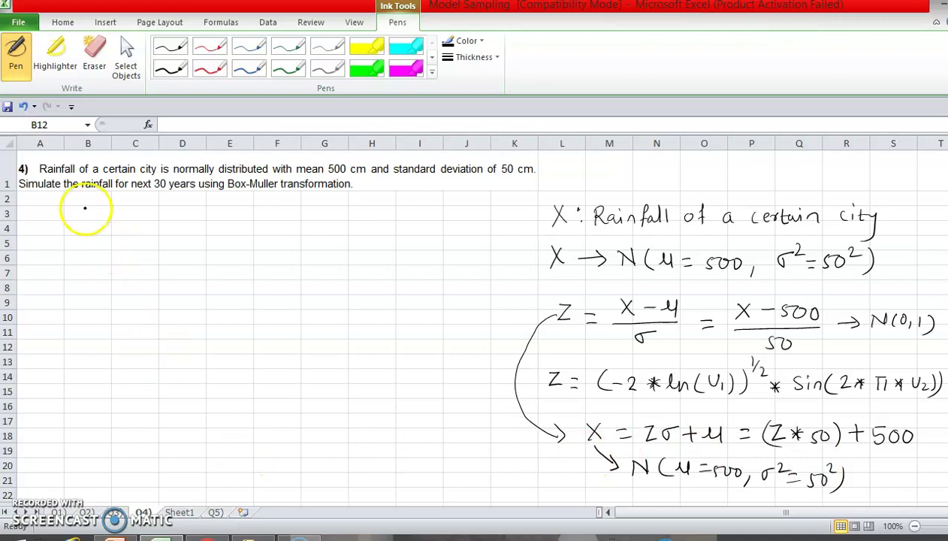
# Leave inking, enter the header "Sr No" in B3, and number the rows 1 to 30 in B4:B33.
pyautogui.click(63, 22)
pyautogui.click(99, 213)
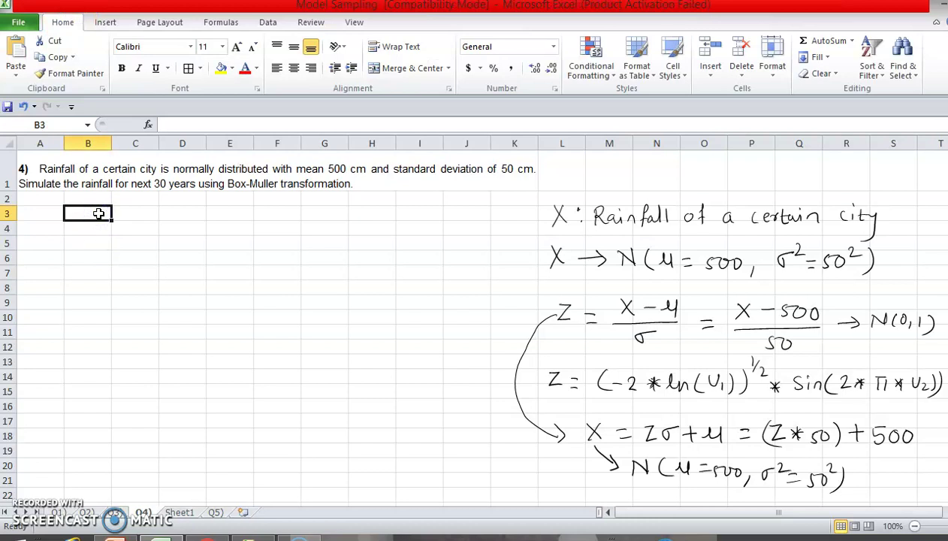
pyautogui.write('Sr No')
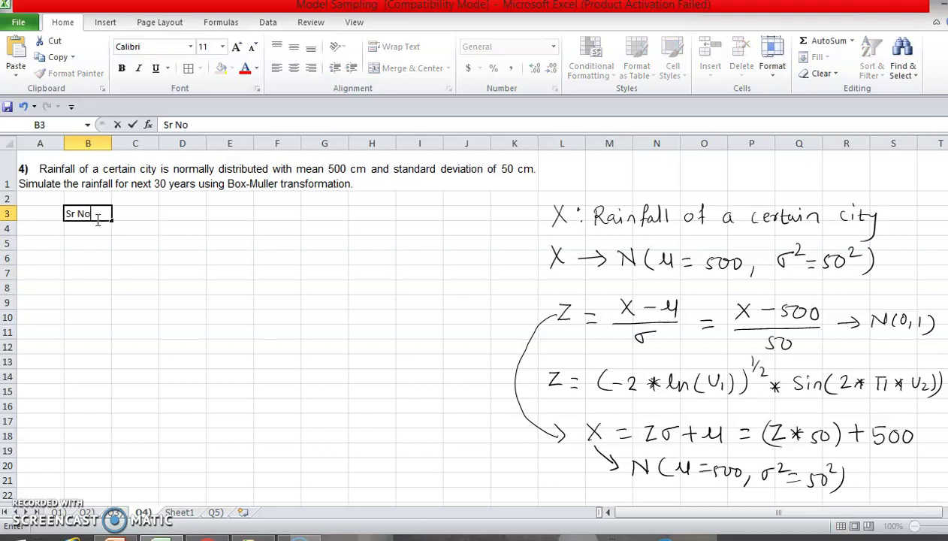
pyautogui.click(84, 229)
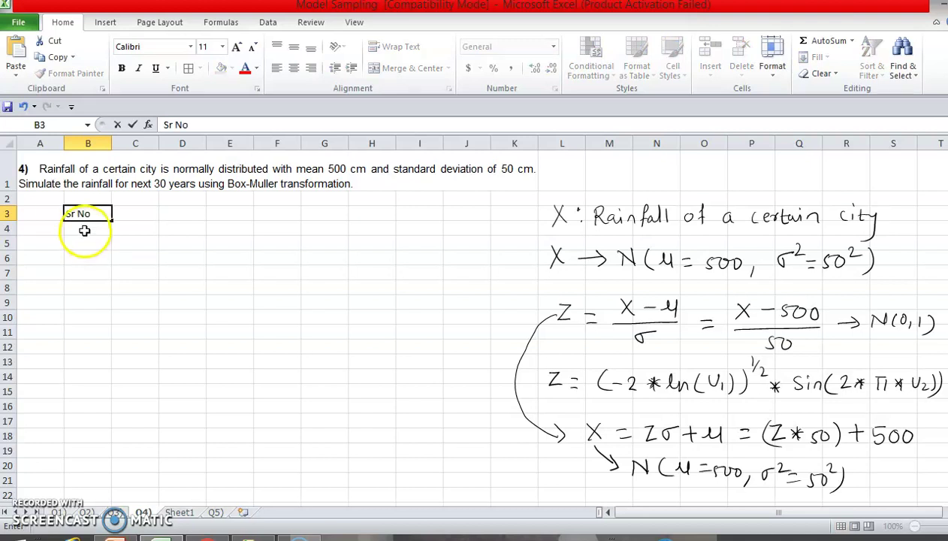
pyautogui.write('1')
pyautogui.press('Return')
pyautogui.write('2')
pyautogui.press('Return')
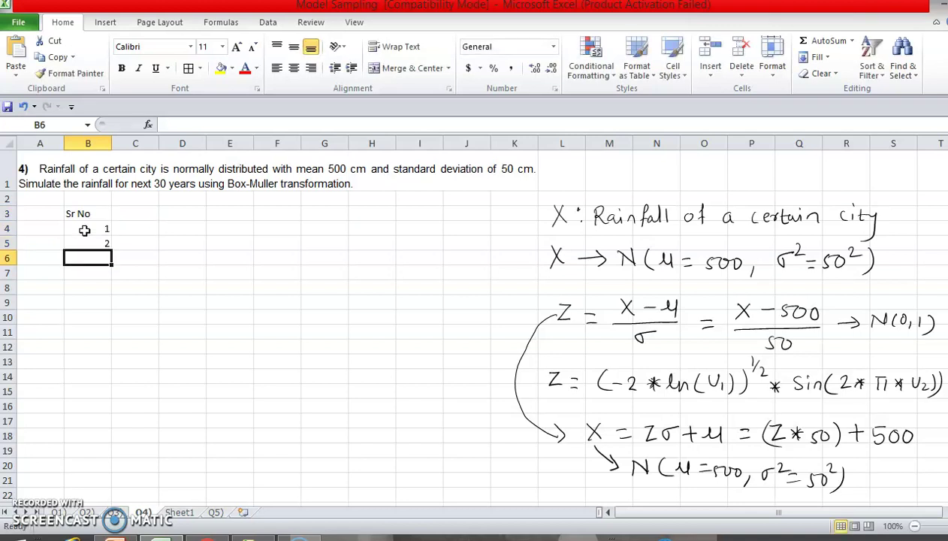
pyautogui.moveTo(84, 227); pyautogui.dragTo(99, 497)
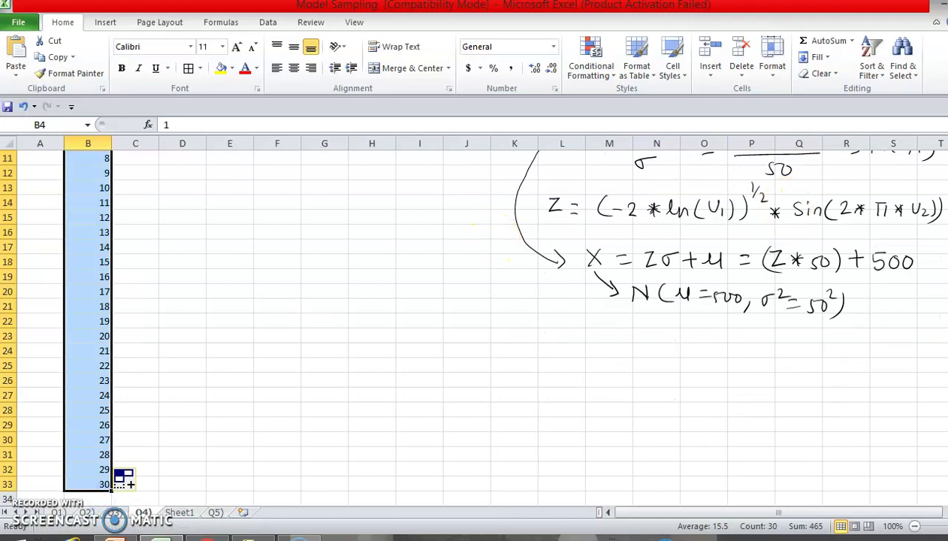
# Enter the header "U1" in C3 and the formula =RAND() in C4.
pyautogui.scroll(4, 473, 323)
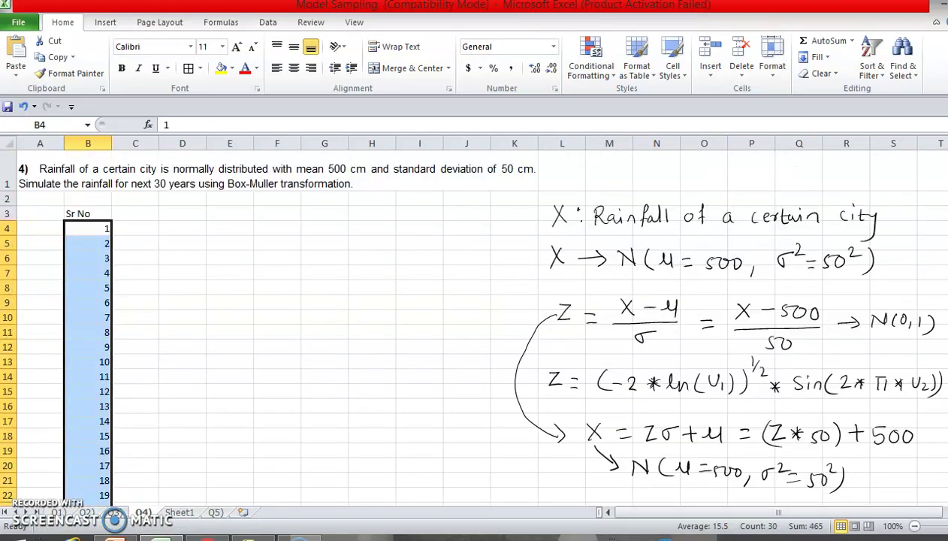
pyautogui.click(135, 217)
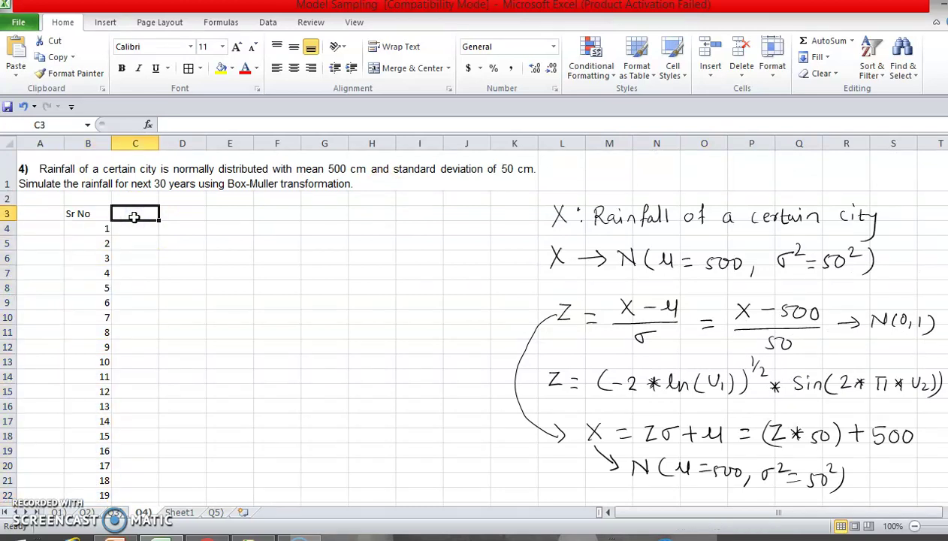
pyautogui.write('U1')
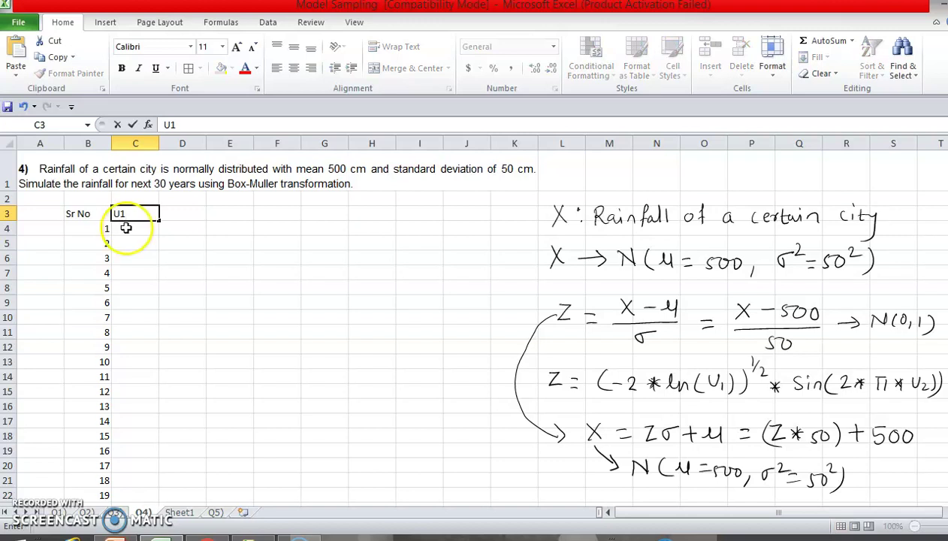
pyautogui.click(126, 229)
pyautogui.write('=')
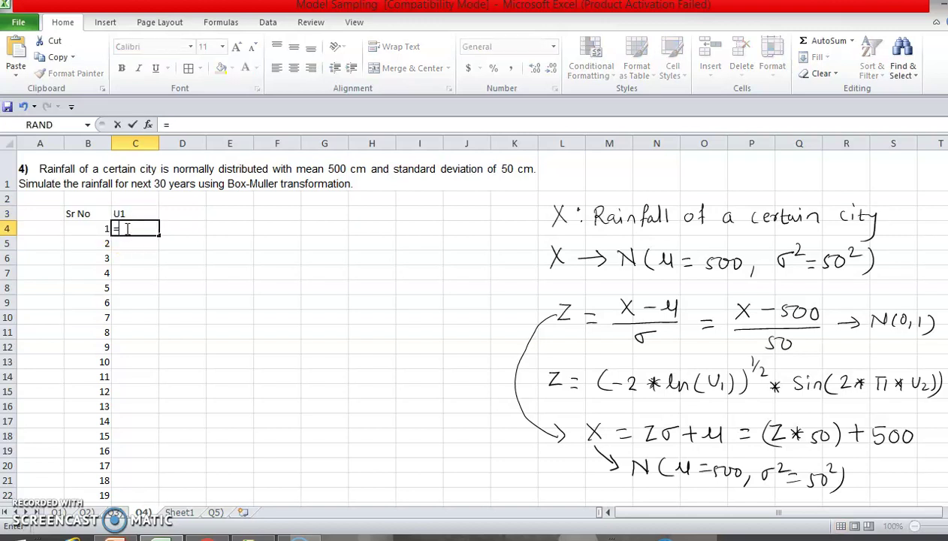
pyautogui.write('R')
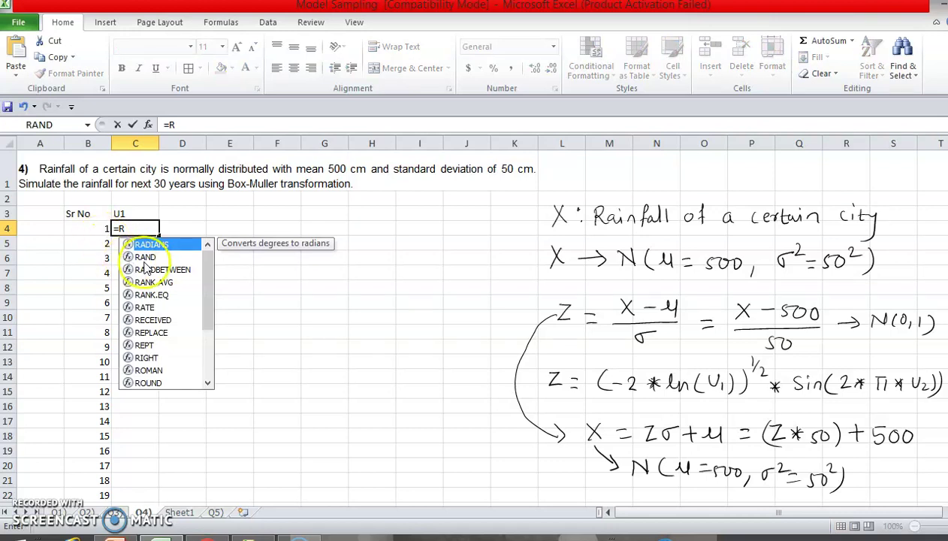
pyautogui.doubleClick(147, 257)
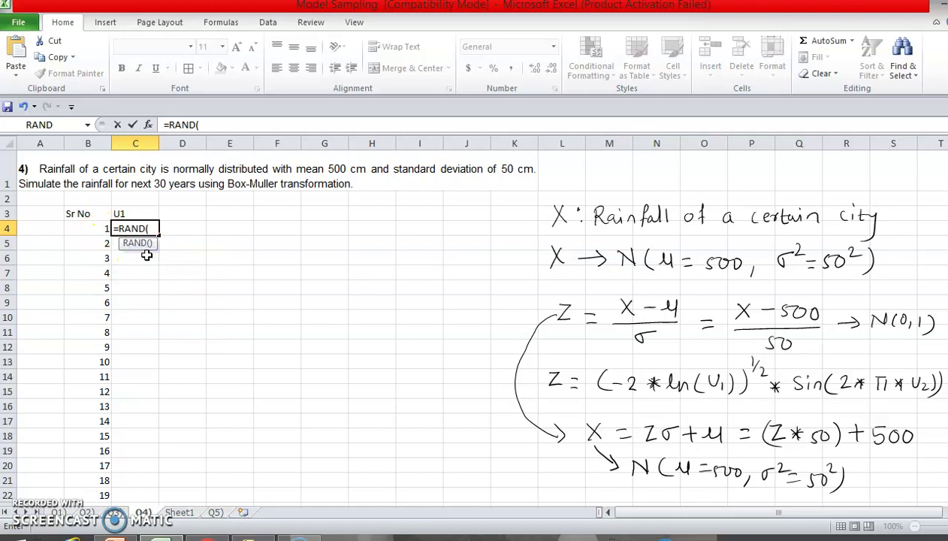
pyautogui.write(')')
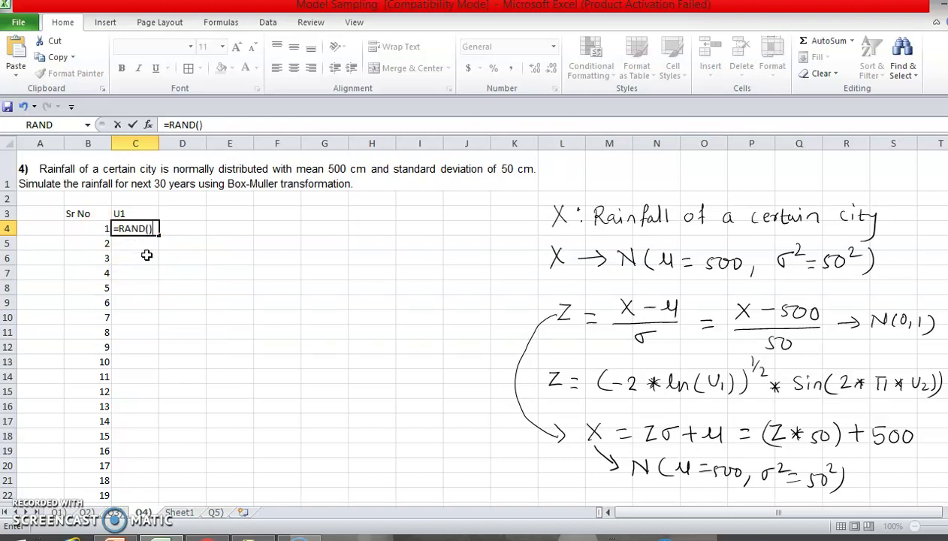
pyautogui.press('Return')
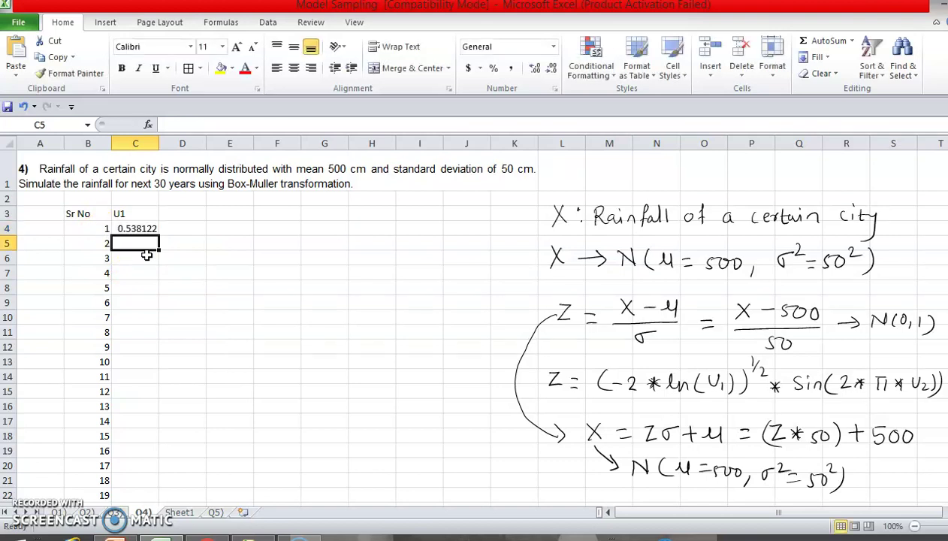
# Fill the C4 random-number formula down the U1 column alongside all 30 serial numbers.
pyautogui.scroll(-1, 147, 236)
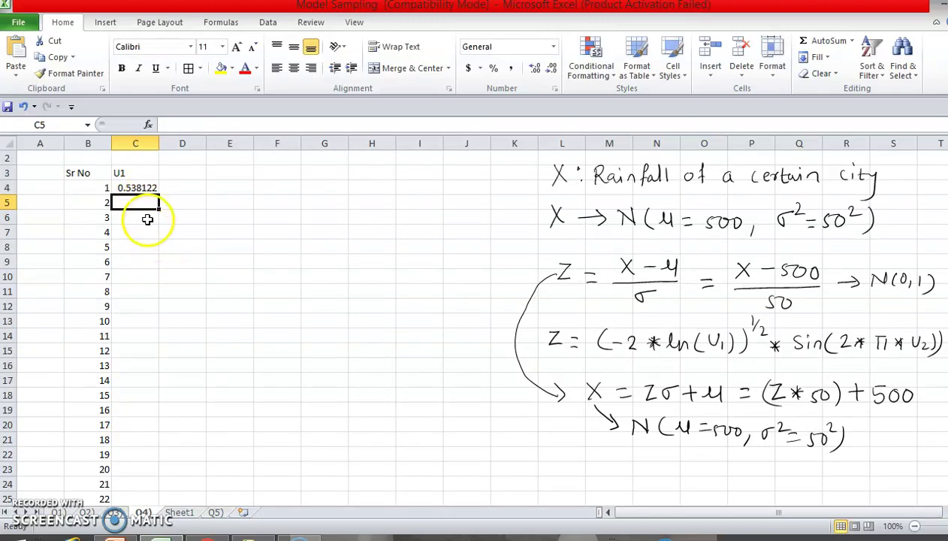
pyautogui.click(143, 188)
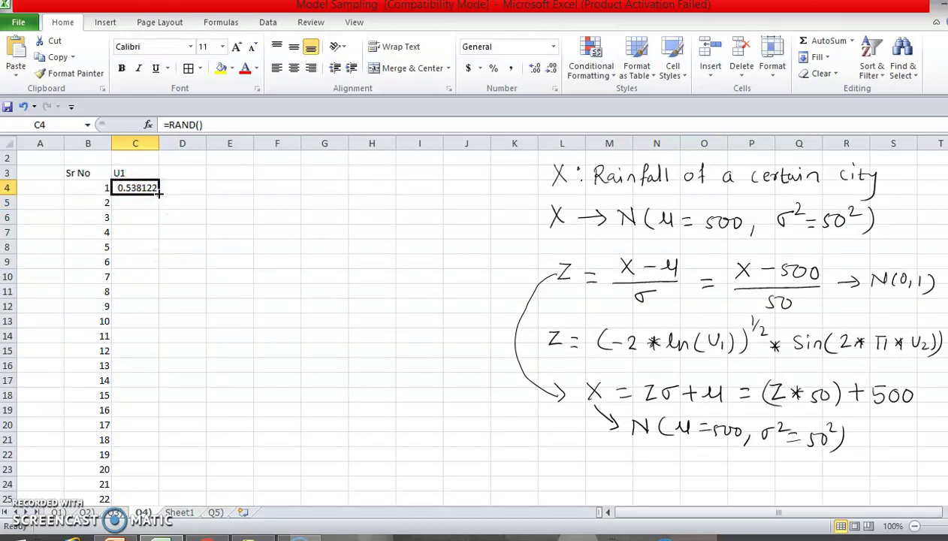
pyautogui.doubleClick(158, 192)
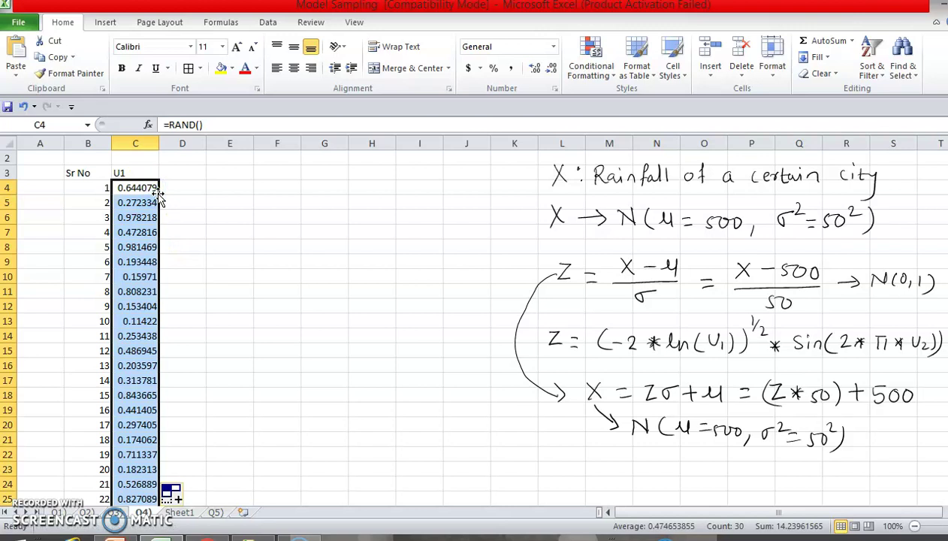
# Enter the header "U2" in D3 and fill =RAND() down from D4 alongside all 30 serial numbers.
pyautogui.click(189, 173)
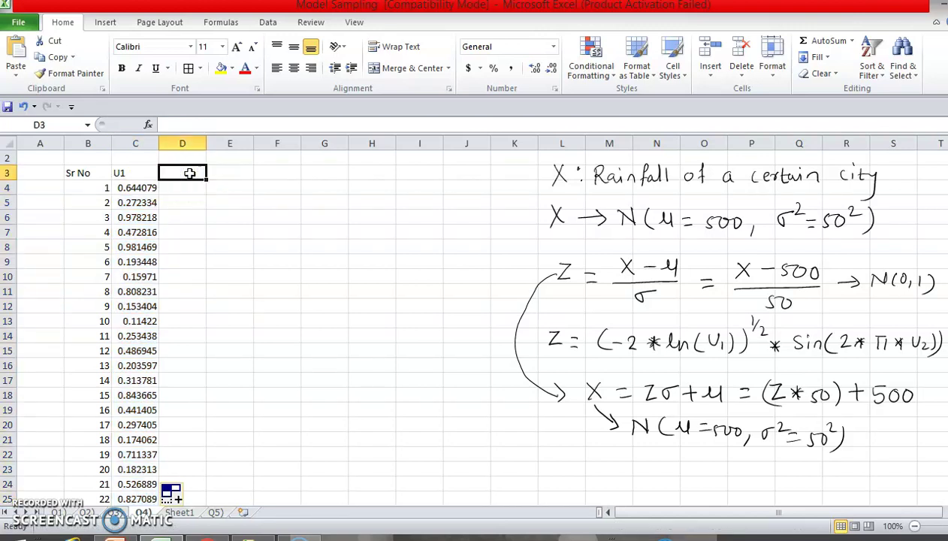
pyautogui.write('U2')
pyautogui.click(182, 187)
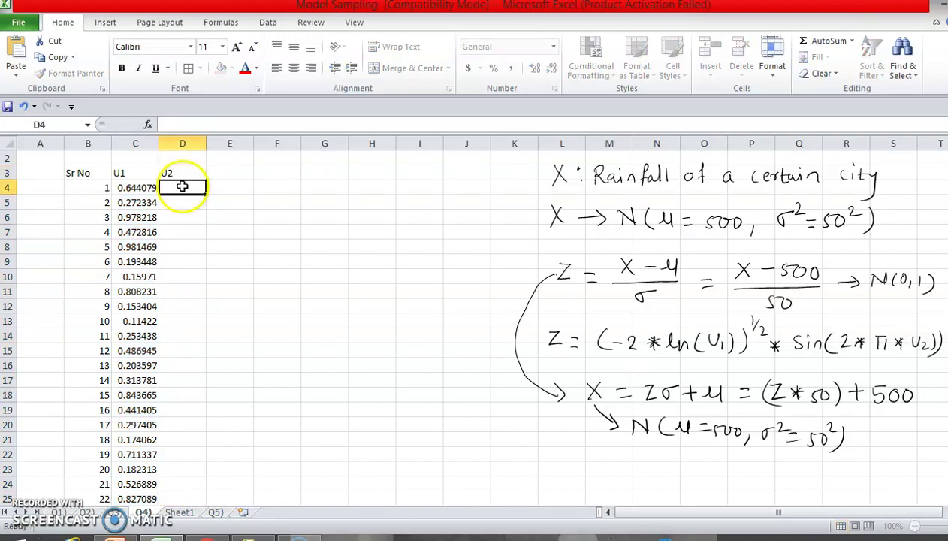
pyautogui.write('=')
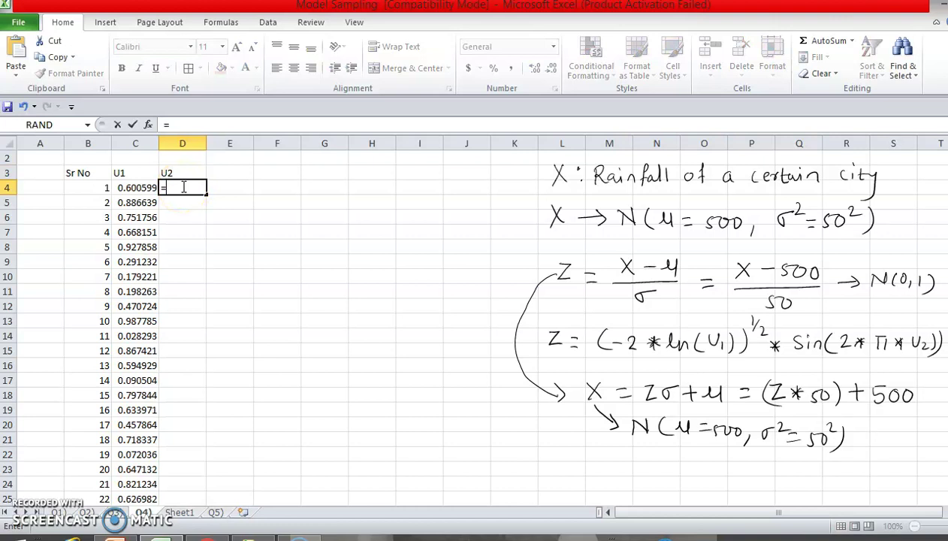
pyautogui.write('R')
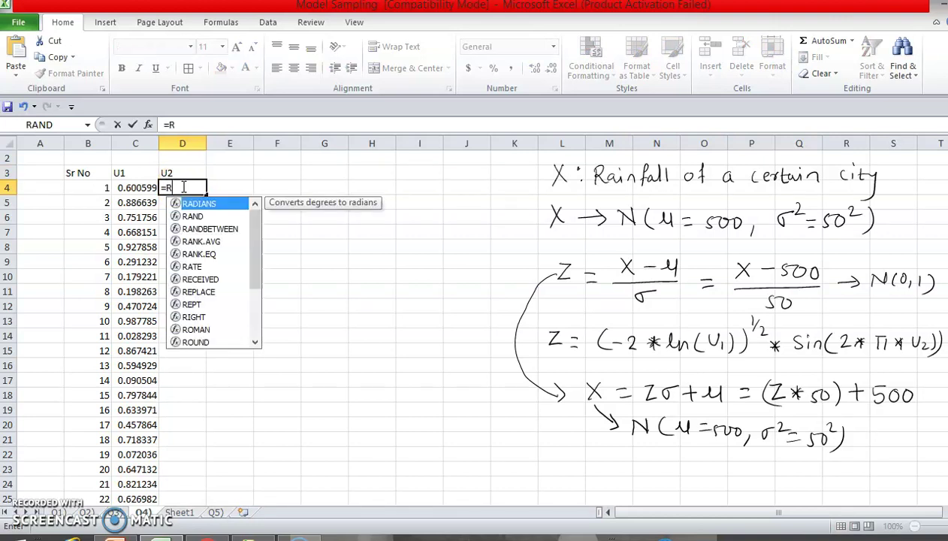
pyautogui.doubleClick(200, 216)
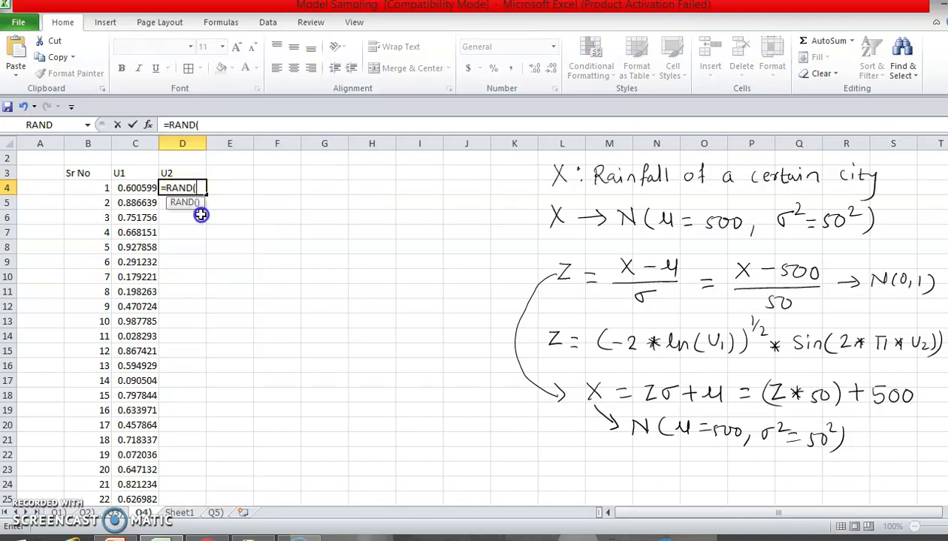
pyautogui.write(')')
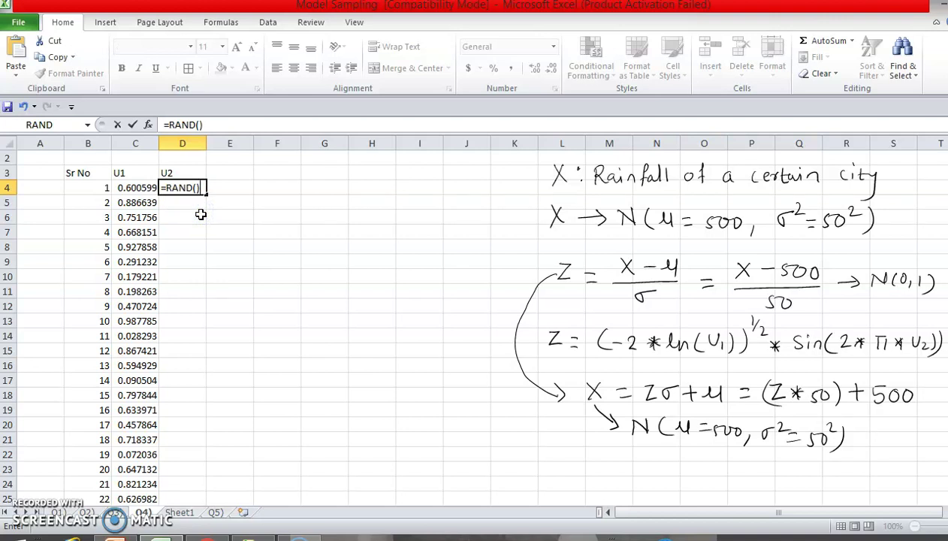
pyautogui.press('Return')
pyautogui.click(197, 188)
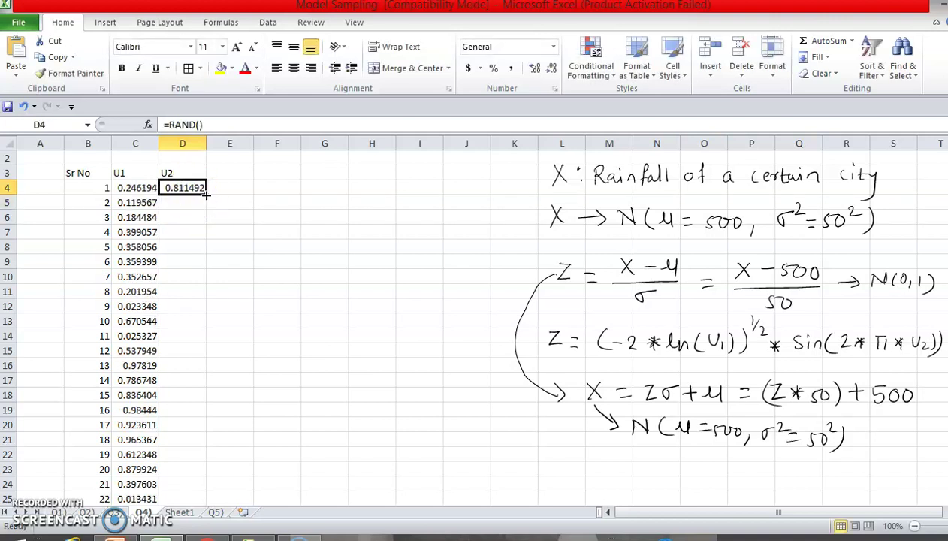
pyautogui.doubleClick(206, 195)
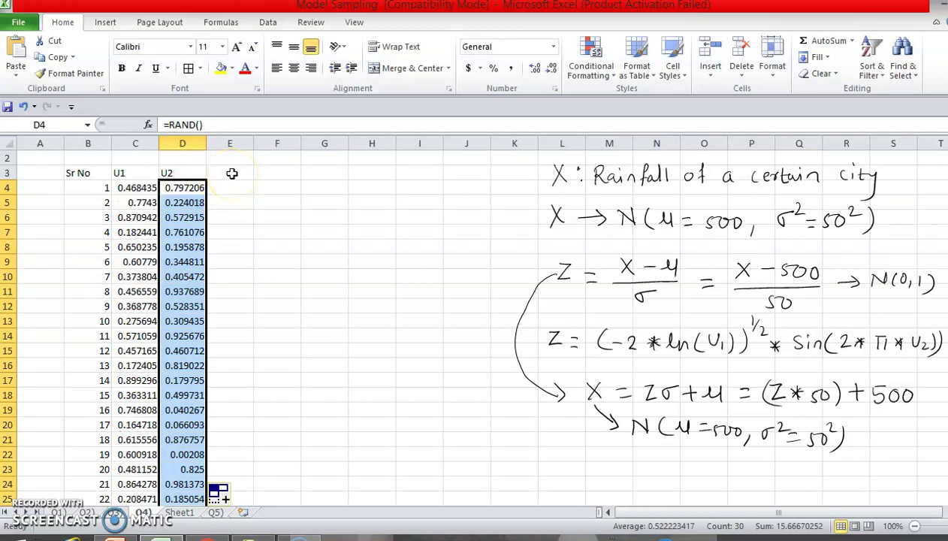
# Enter the header "Z" in E3 and the formula =(-2*LN(C4))^0.5*SIN(2*PI()*D4) in E4.
pyautogui.click(232, 173)
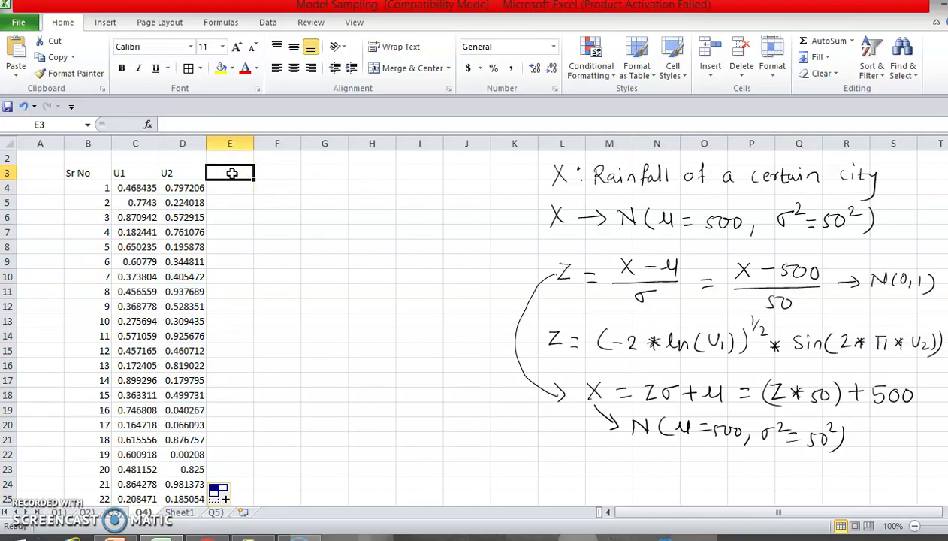
pyautogui.write('Z')
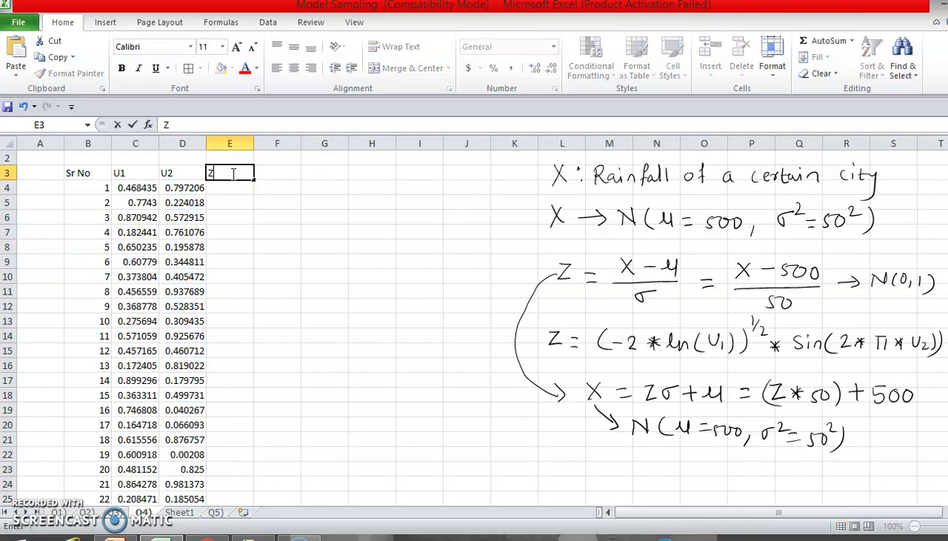
pyautogui.click(222, 187)
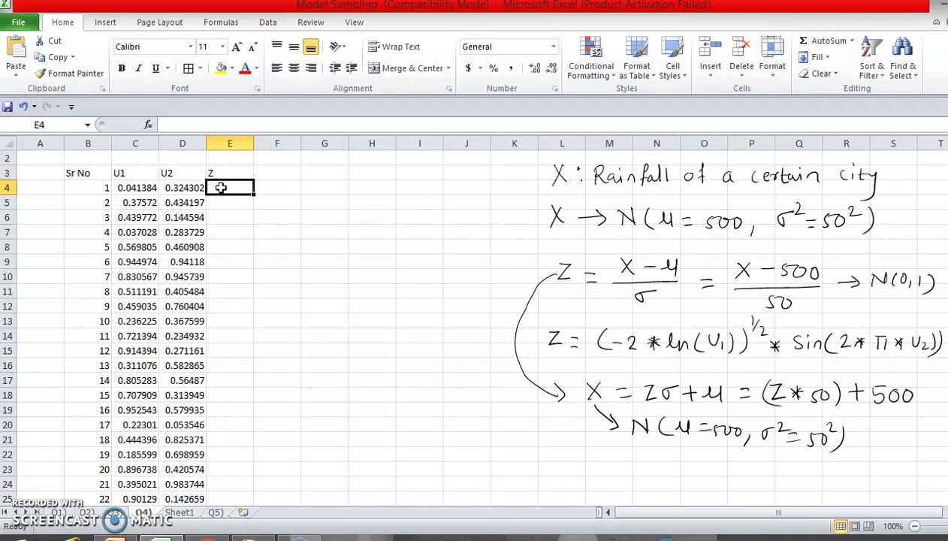
pyautogui.write('=')
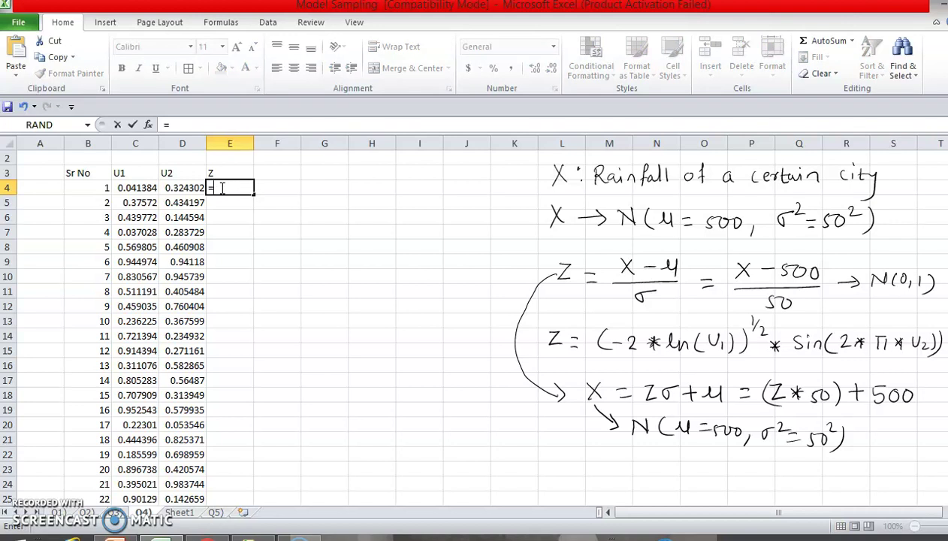
pyautogui.write('(-2*ln')
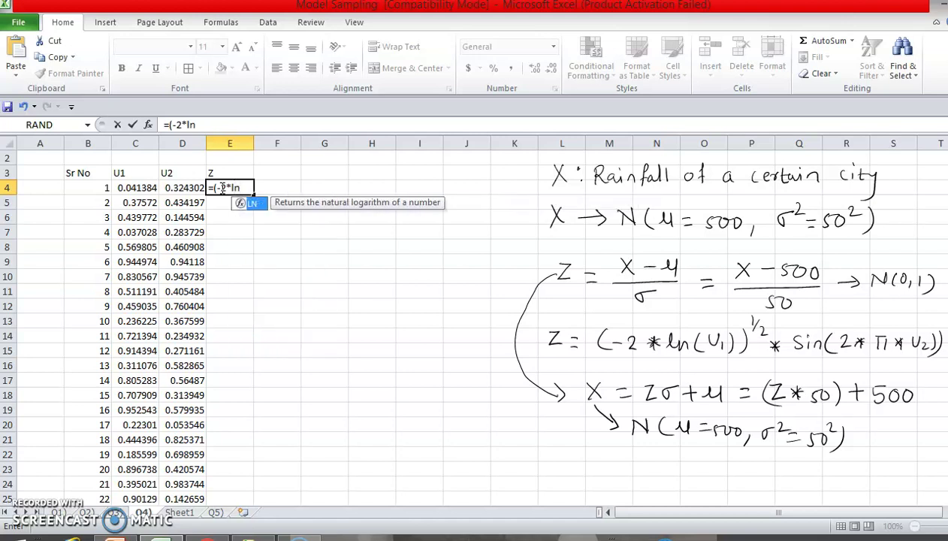
pyautogui.write('(')
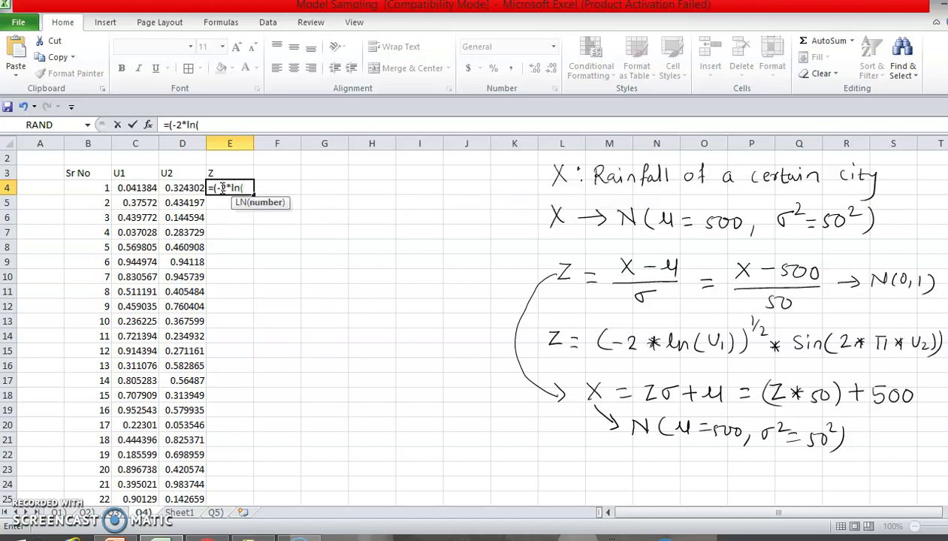
pyautogui.click(149, 187)
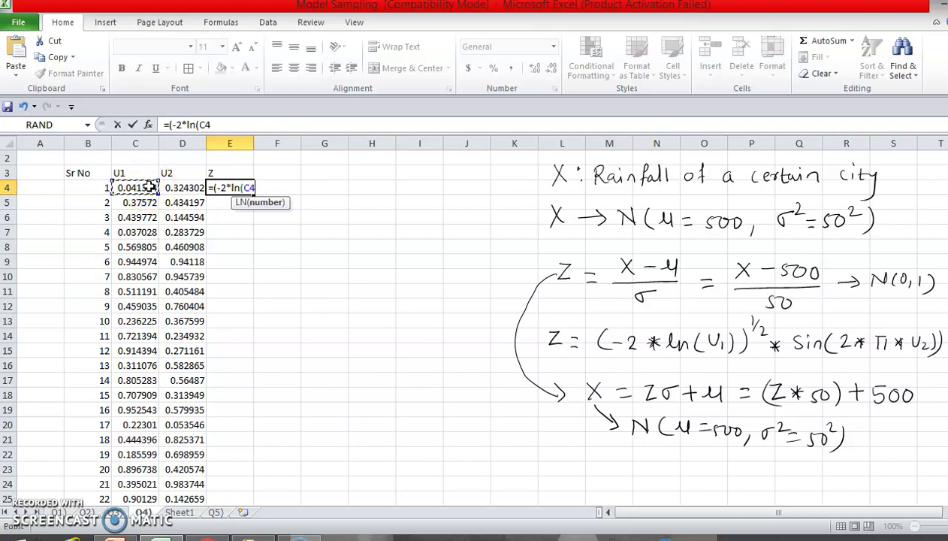
pyautogui.write(')')
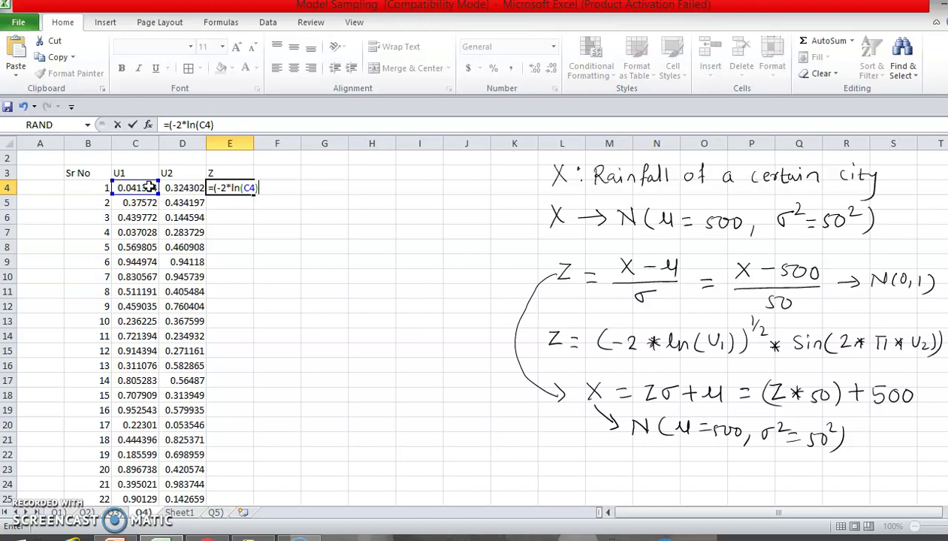
pyautogui.write(')^0.5*sin')
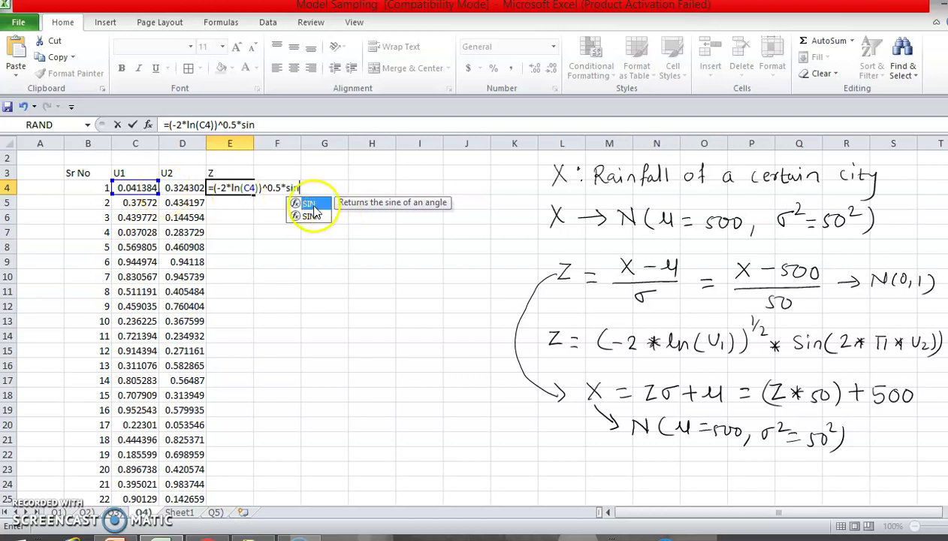
pyautogui.doubleClick(314, 204)
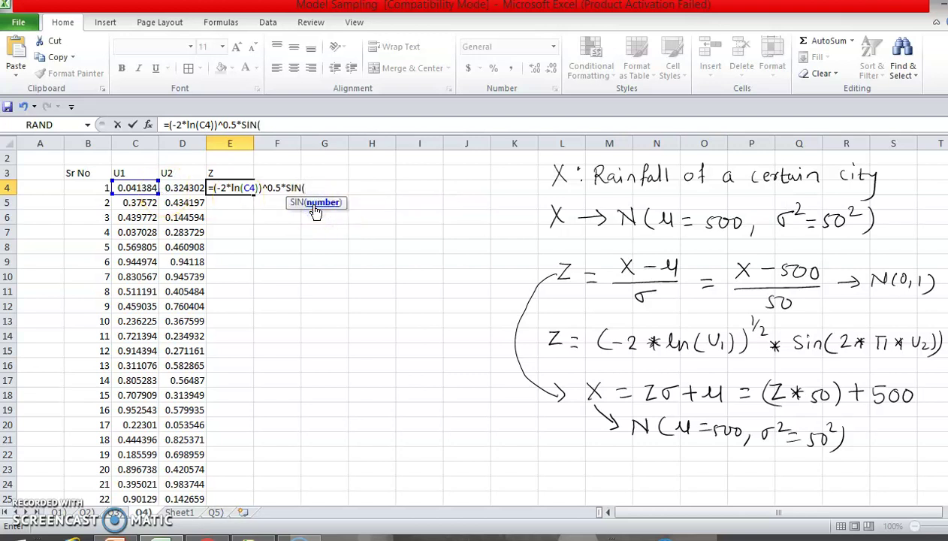
pyautogui.write('2*P')
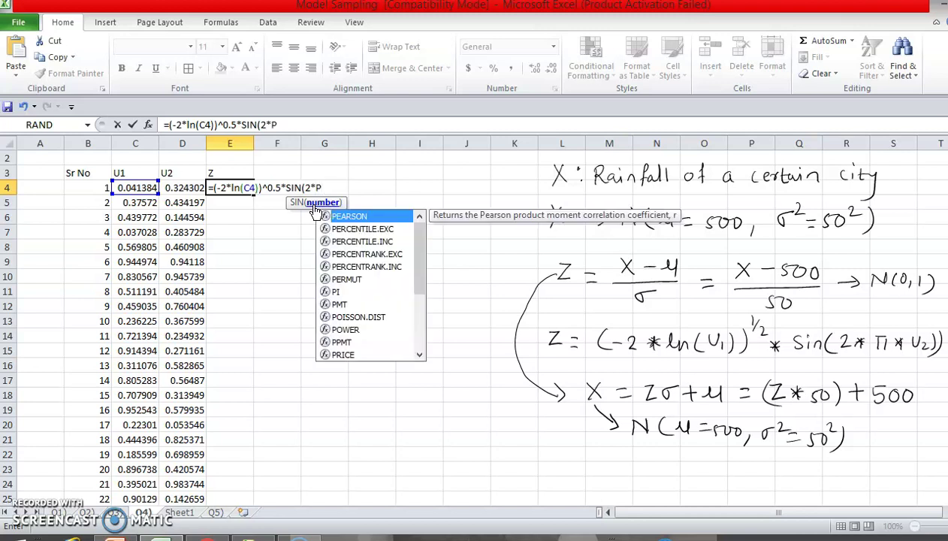
pyautogui.doubleClick(337, 292)
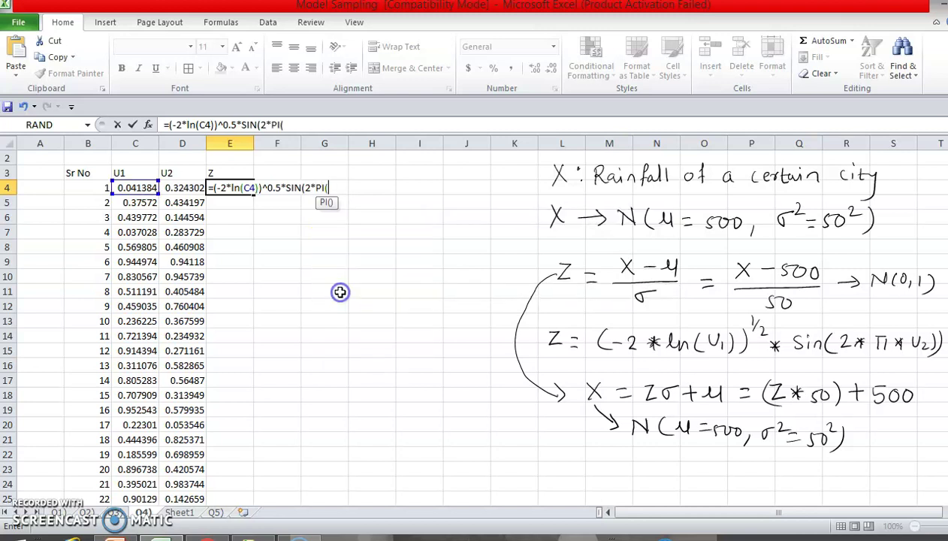
pyautogui.write(')*')
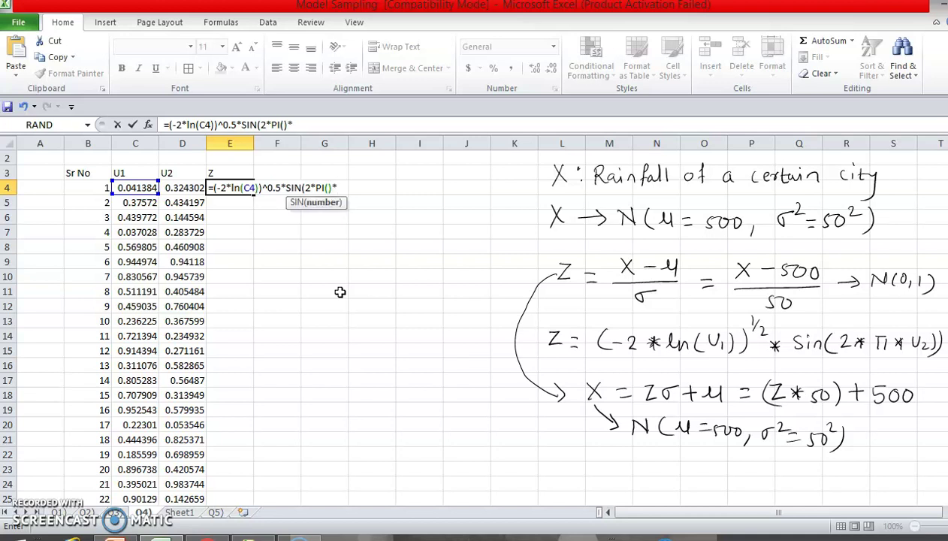
pyautogui.click(182, 191)
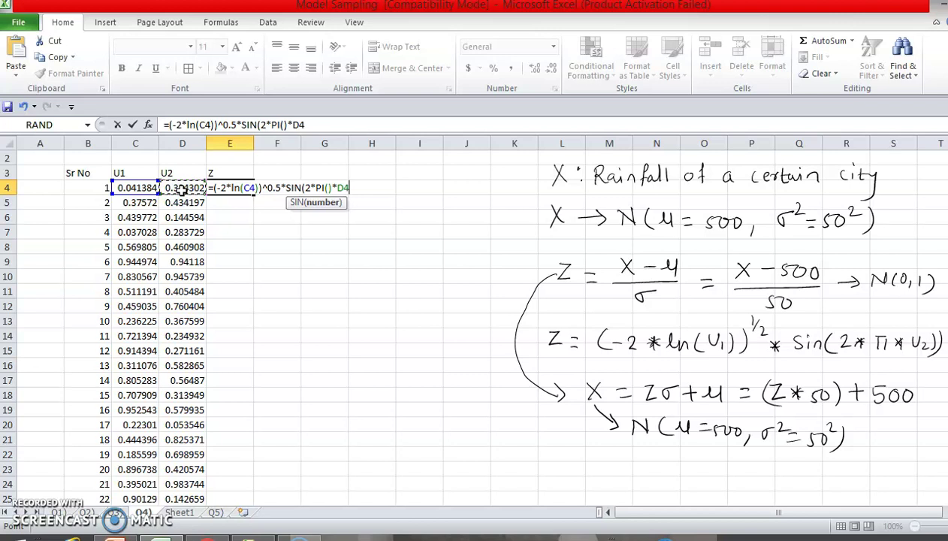
pyautogui.write(')')
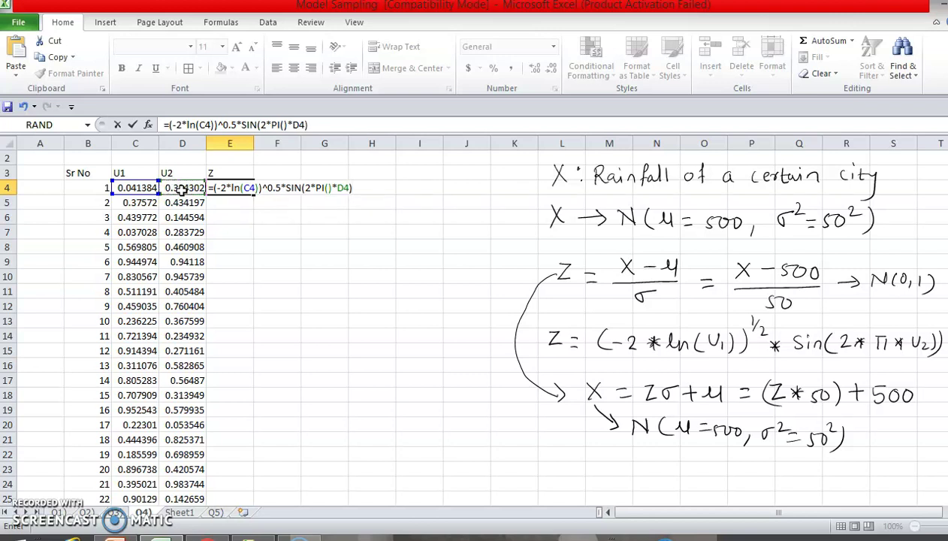
pyautogui.press('Return')
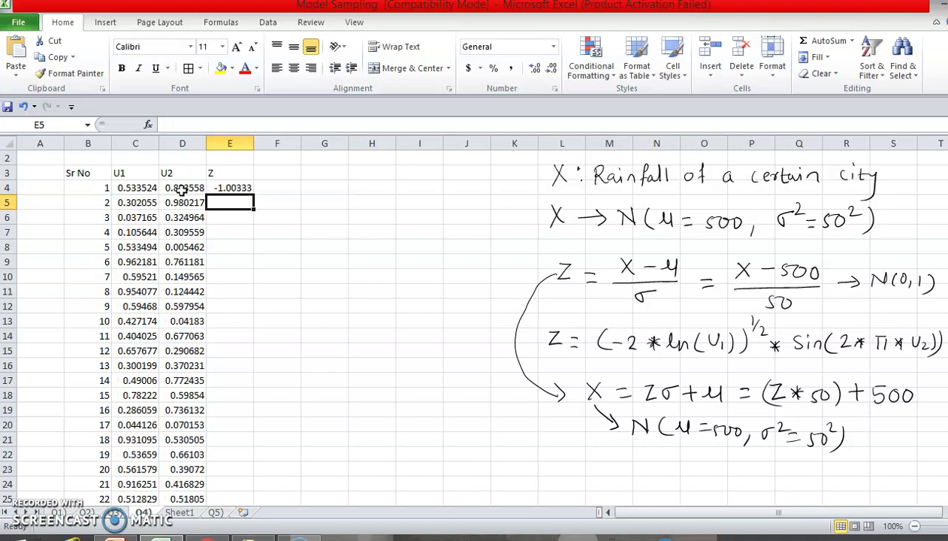
# Fill the E4 Box-Muller formula down the Z column alongside all 30 serial numbers.
pyautogui.click(233, 187)
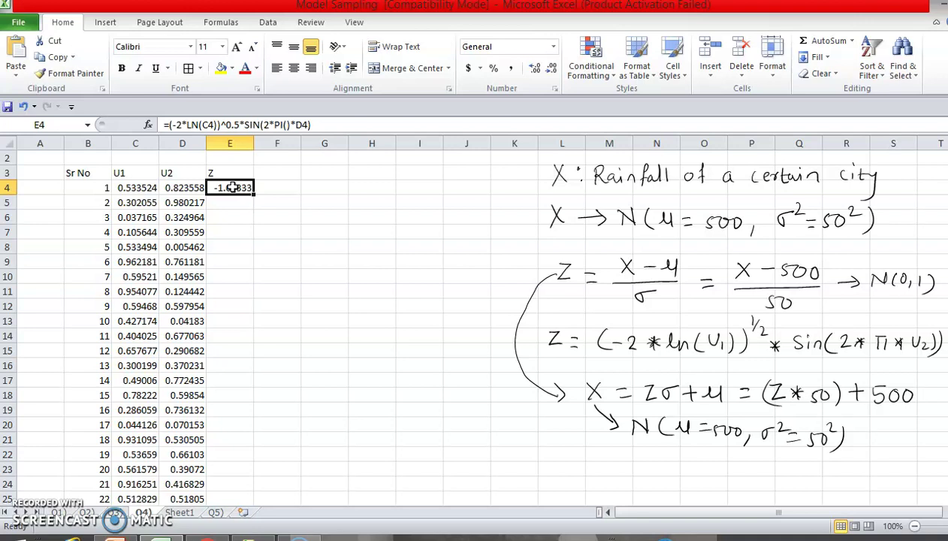
pyautogui.moveTo(248, 194); pyautogui.dragTo(248, 195)
pyautogui.click(255, 194)
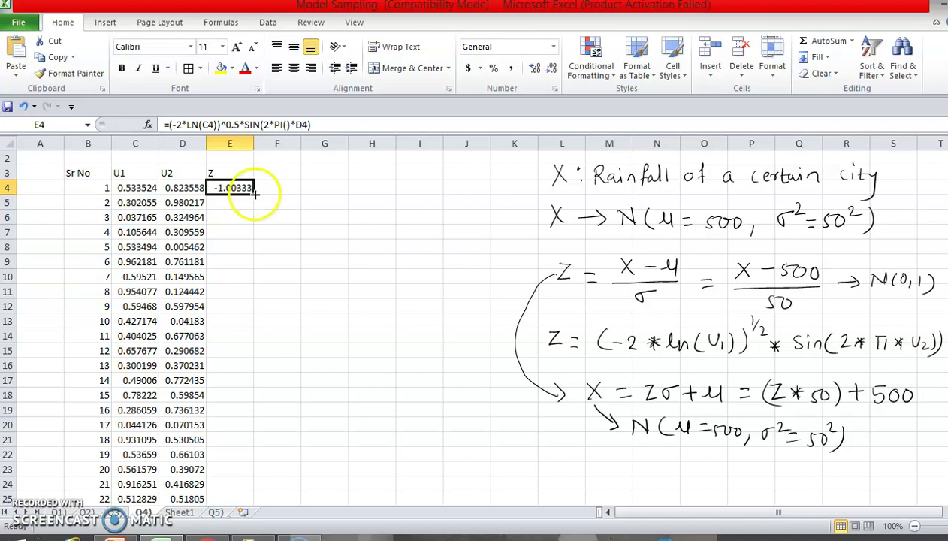
pyautogui.doubleClick(255, 194)
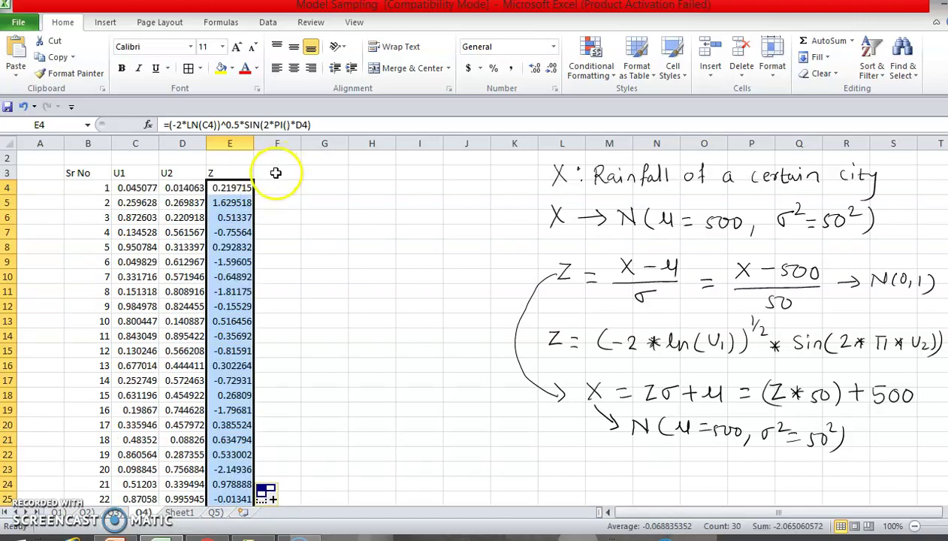
# Enter the header "X" in F3 and the rainfall formula =(E4*50)+500 in F4.
pyautogui.click(275, 172)
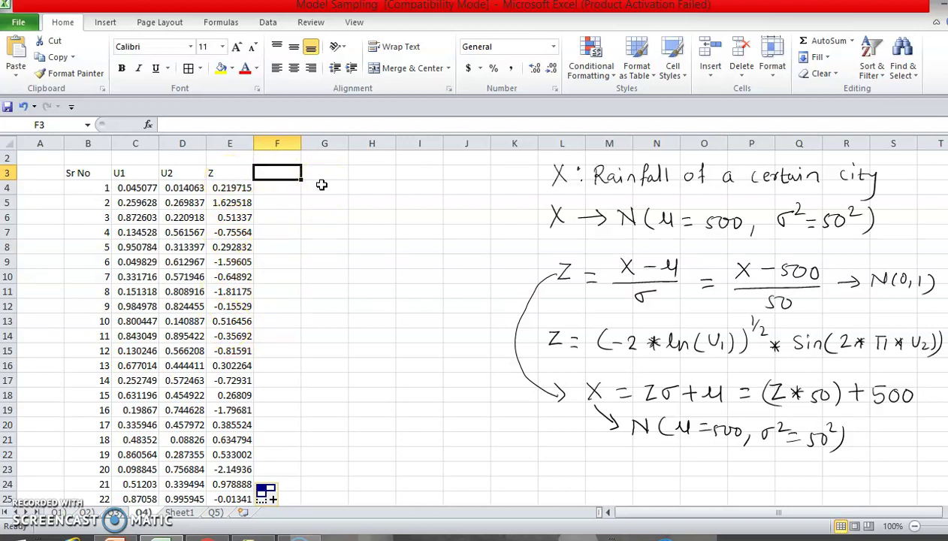
pyautogui.write('X')
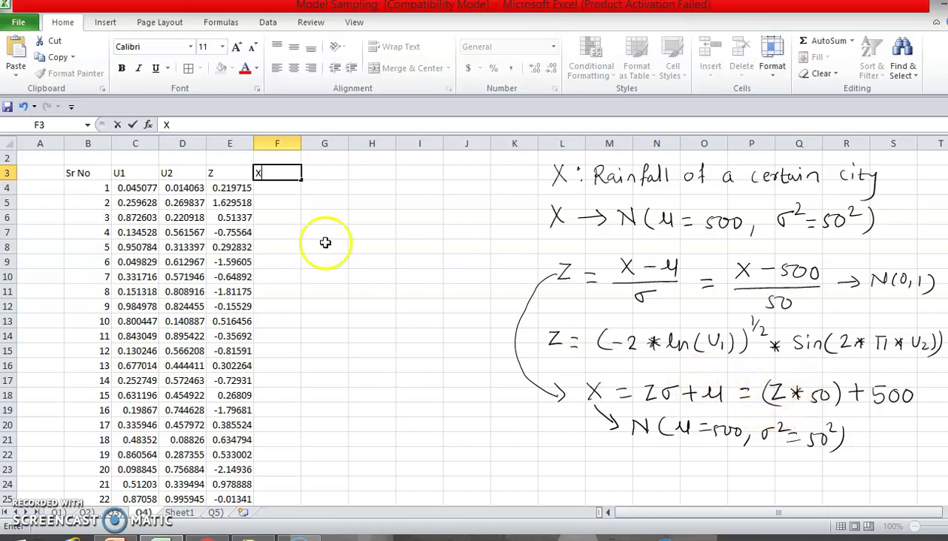
pyautogui.click(282, 187)
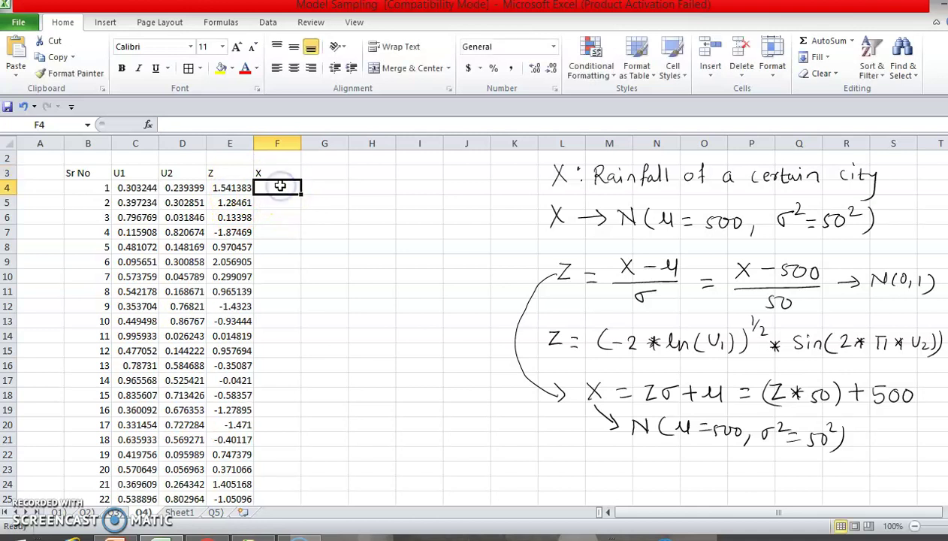
pyautogui.write('=')
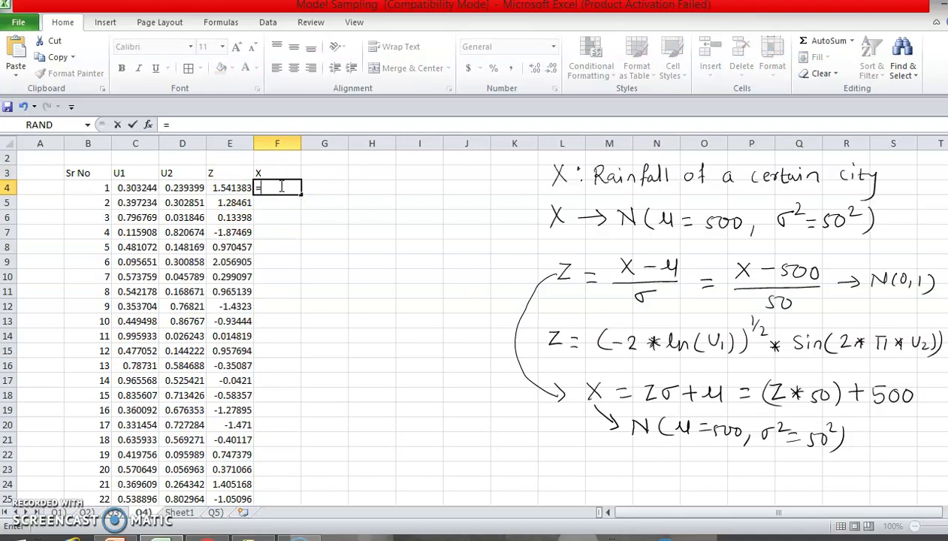
pyautogui.write('(')
pyautogui.click(235, 187)
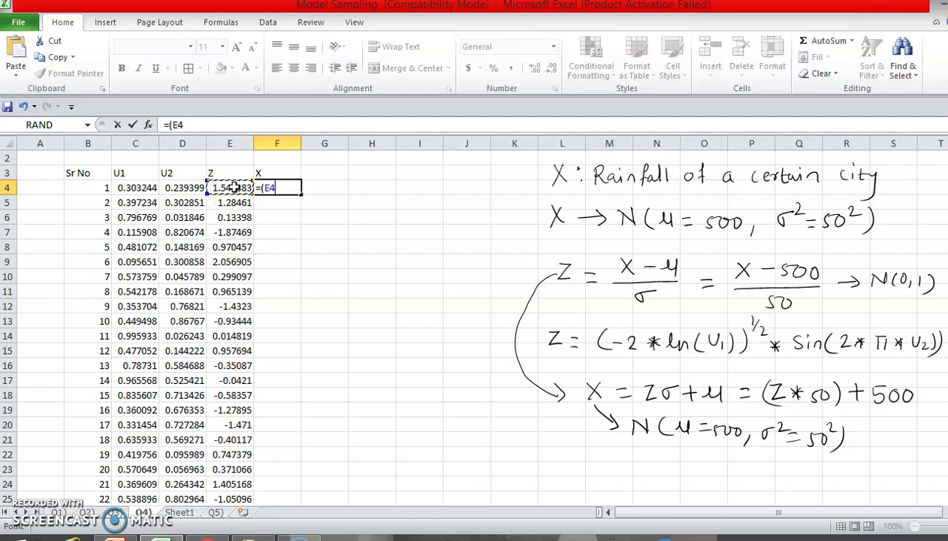
pyautogui.write('*50)+')
pyautogui.write('00')
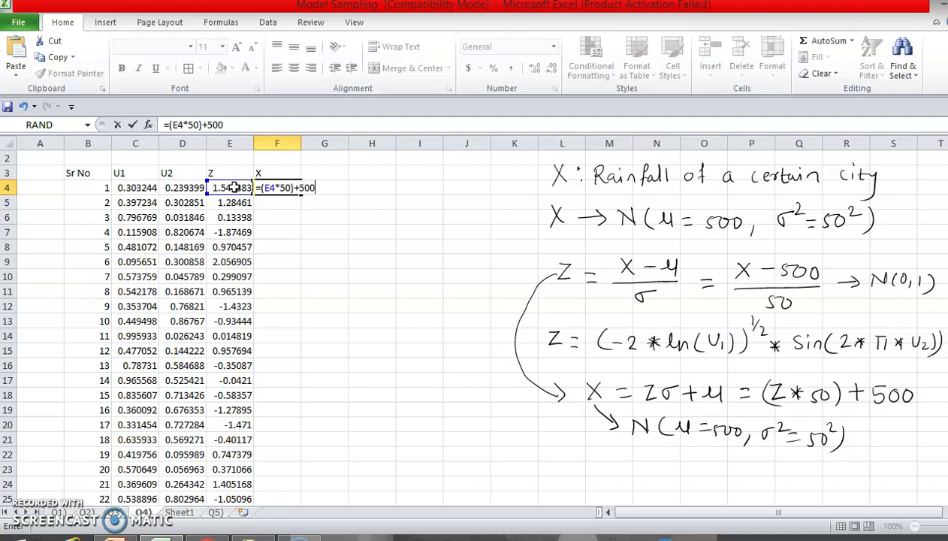
pyautogui.press('Return')
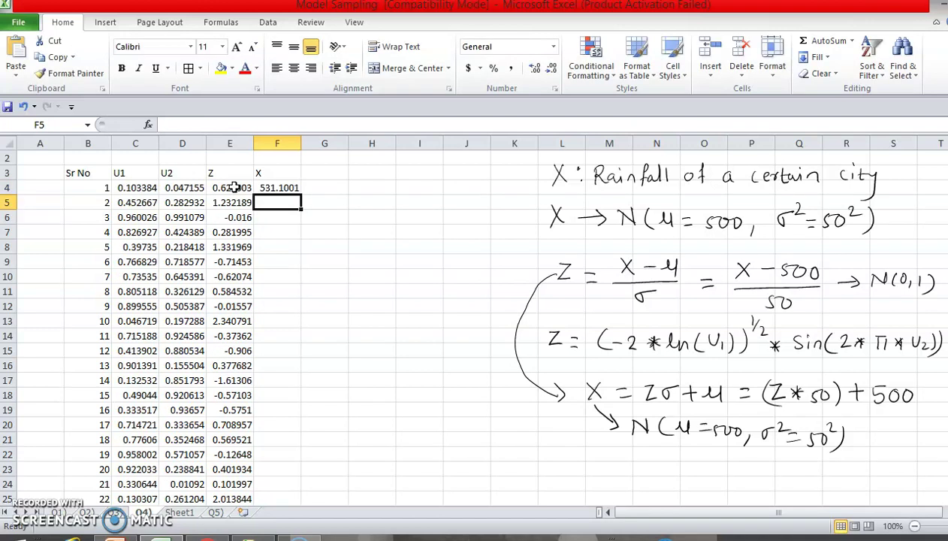
# Fill the F4 rainfall formula down the X column alongside all 30 serial numbers.
pyautogui.click(277, 187)
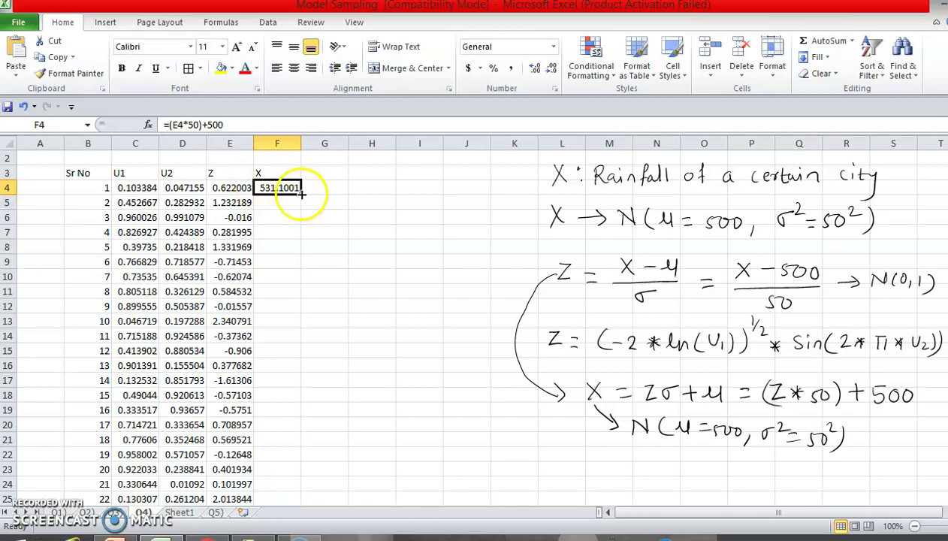
pyautogui.doubleClick(300, 194)
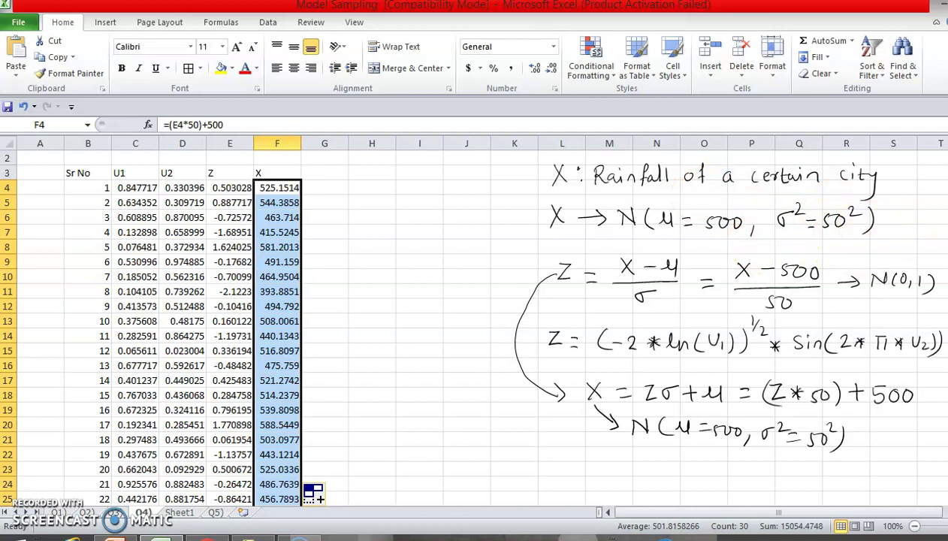
pyautogui.scroll(-3, 466, 323)
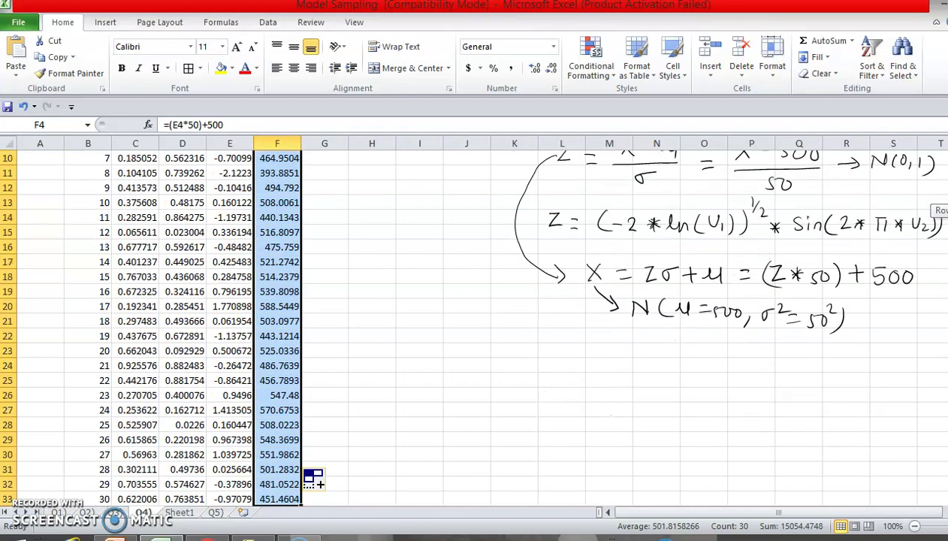
pyautogui.scroll(3, 313, 479)
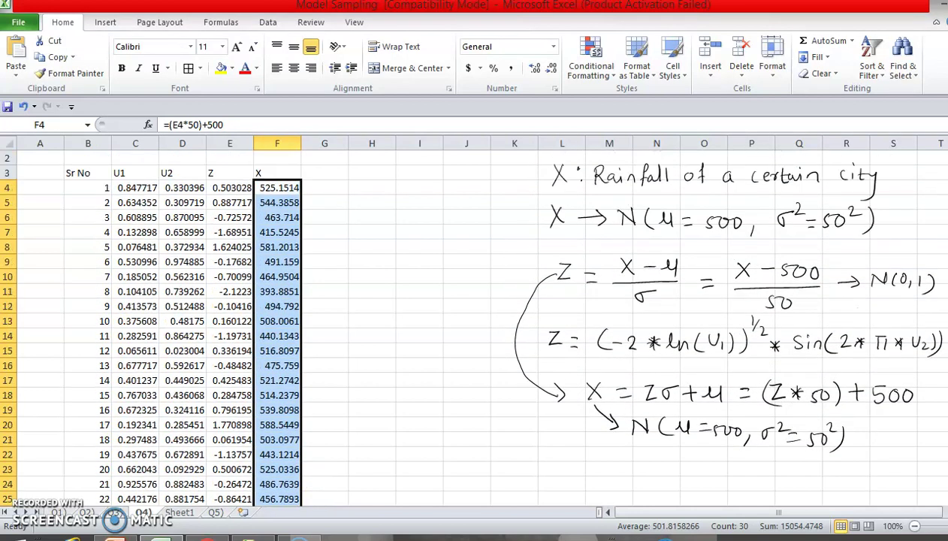
pyautogui.scroll(1, 466, 323)
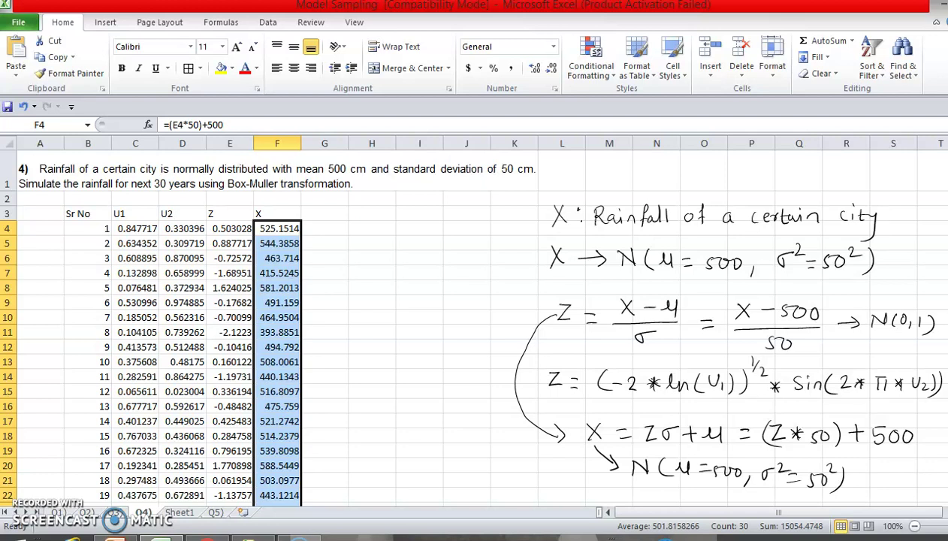
pyautogui.scroll(-3, 466, 323)
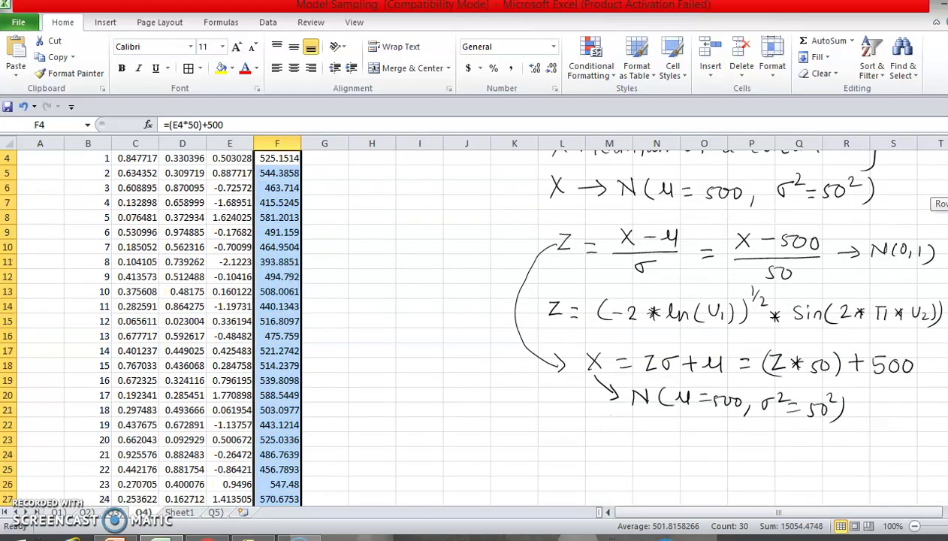
pyautogui.scroll(-1, 466, 322)
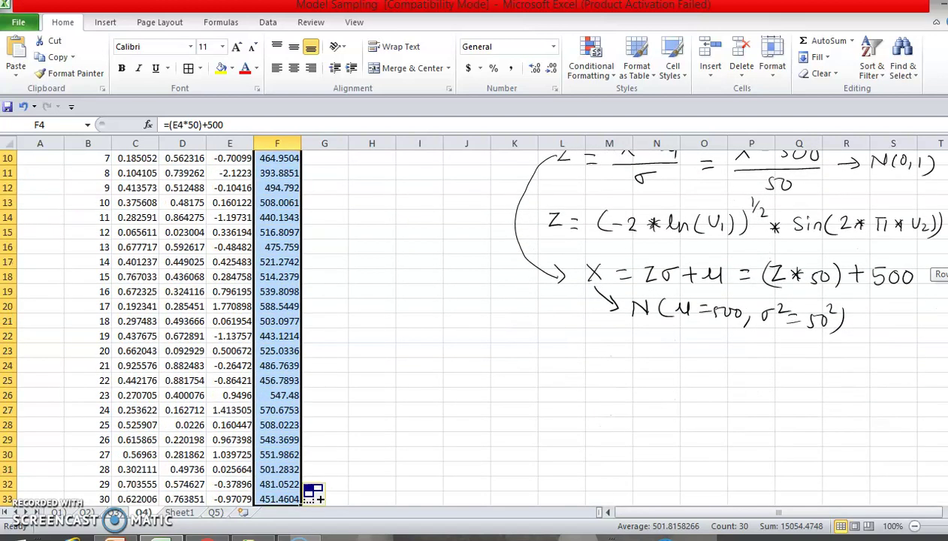